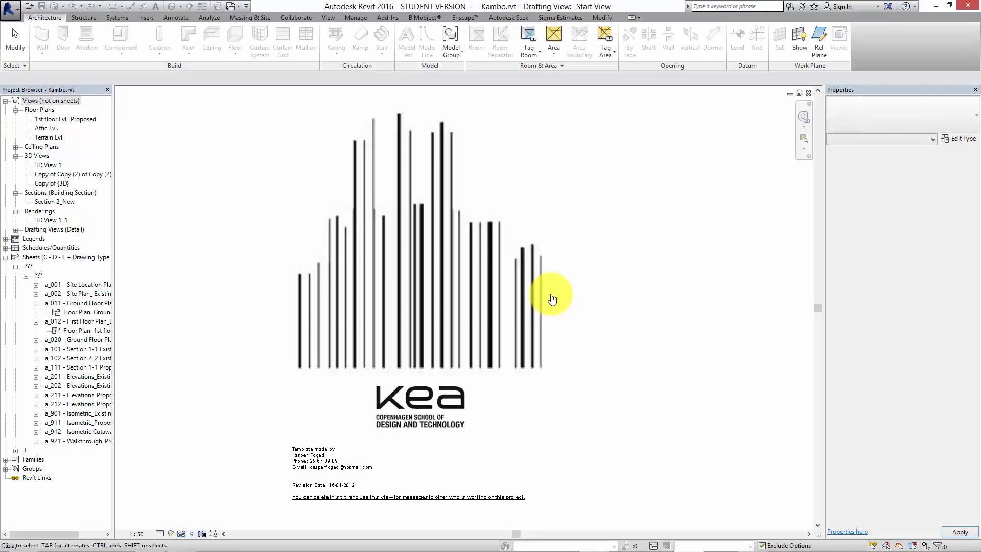
Open the default 3D view of the Kambo model and frame the house and fence from the front, slightly above.
click(172, 6)
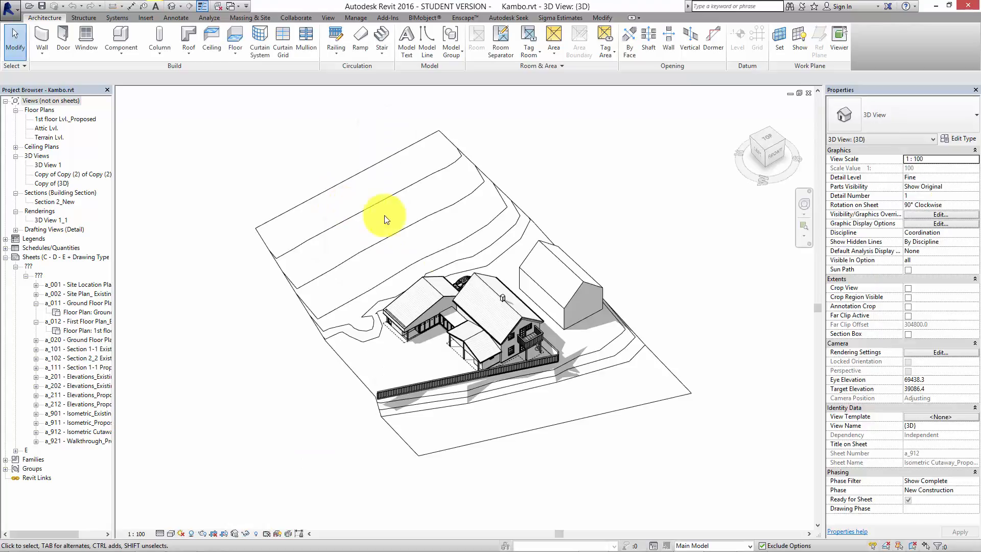
scroll(498, 300, up, 5)
shift+middle_drag(448, 453, 550, 317)
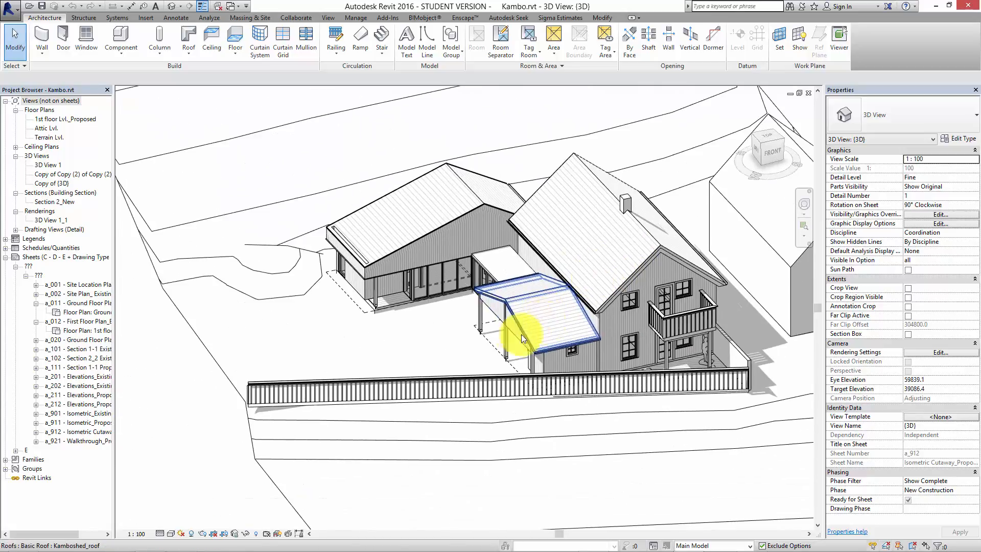
scroll(516, 344, down, 2)
middle_drag(505, 353, 344, 407)
scroll(374, 376, down, 1)
scroll(437, 384, up, 2)
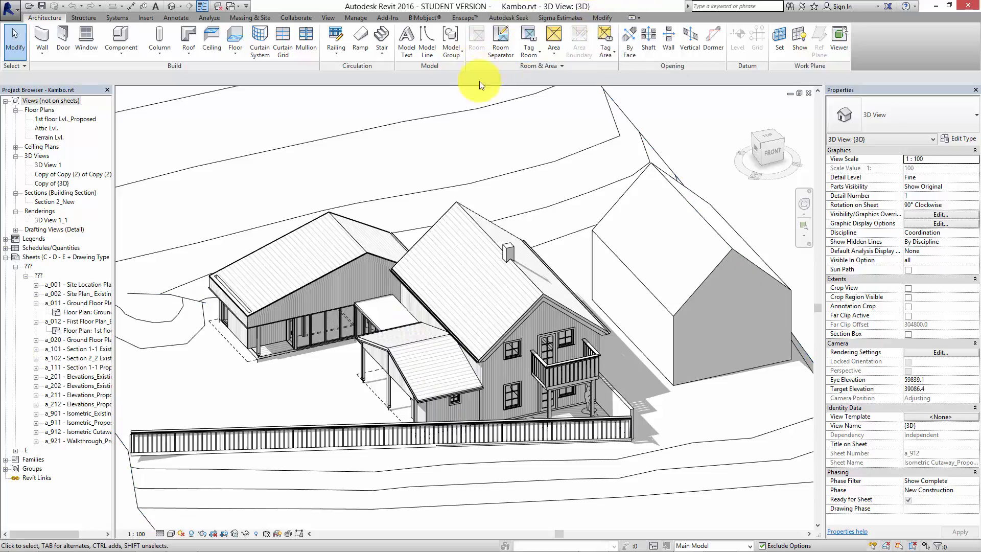
Start the Navisworks 2016 file exporter for the current 3D view.
click(393, 20)
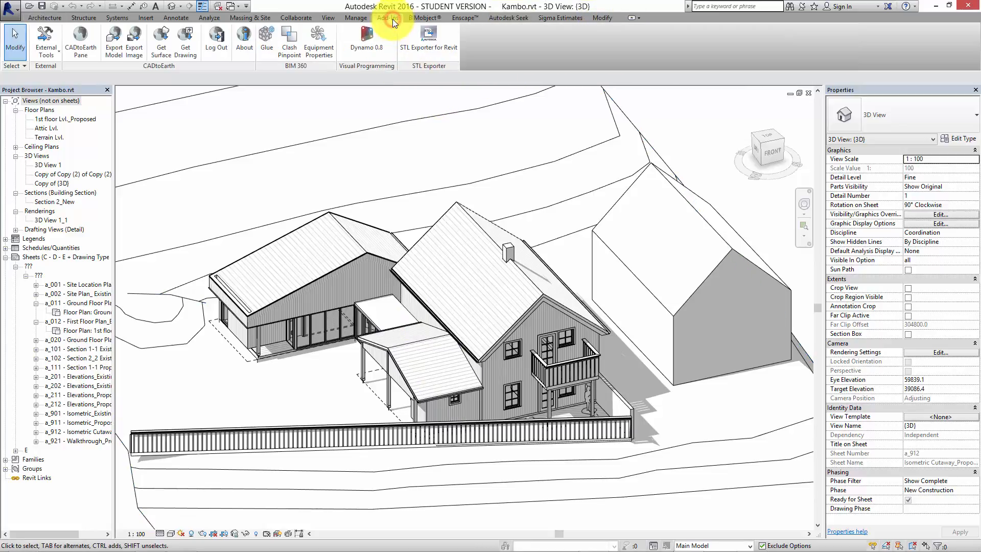
click(56, 57)
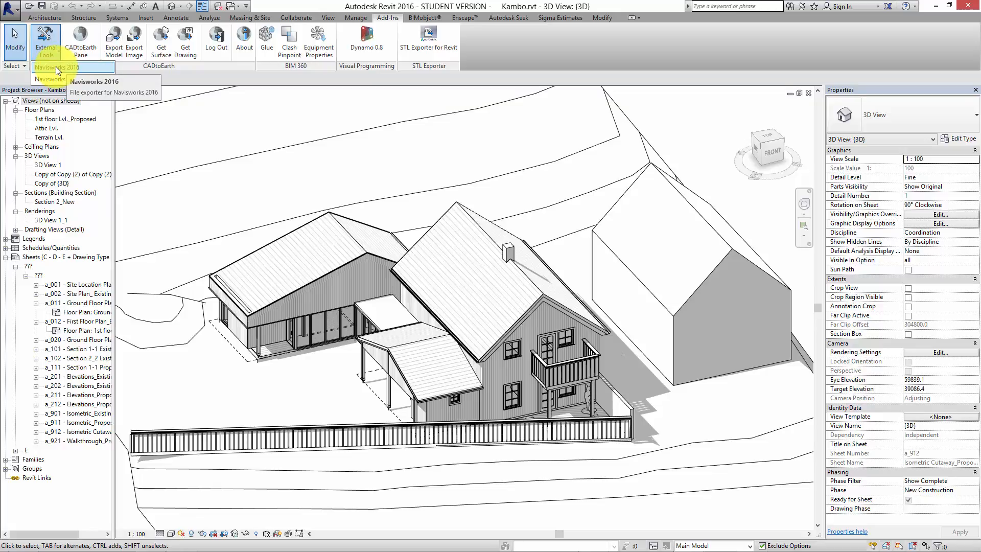
click(56, 67)
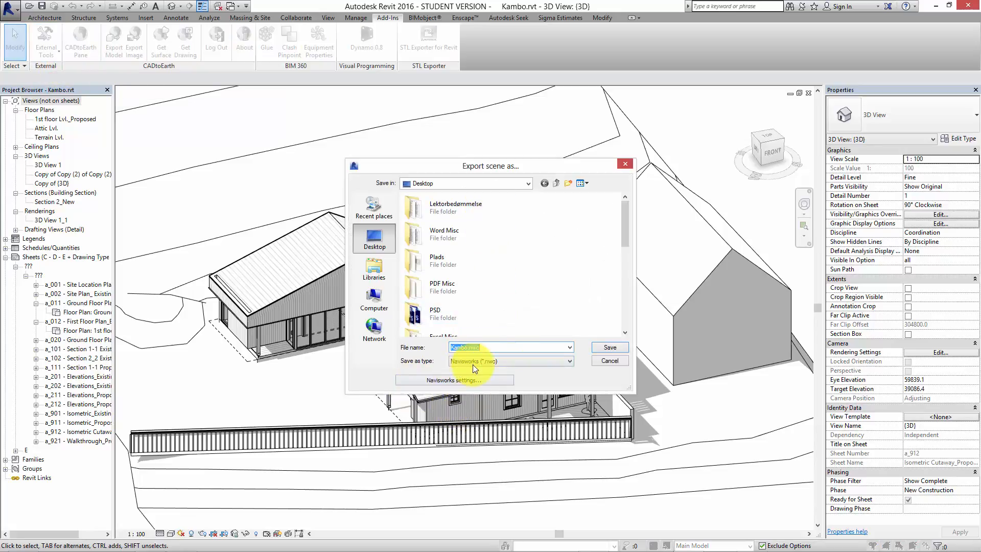
drag(507, 166, 480, 134)
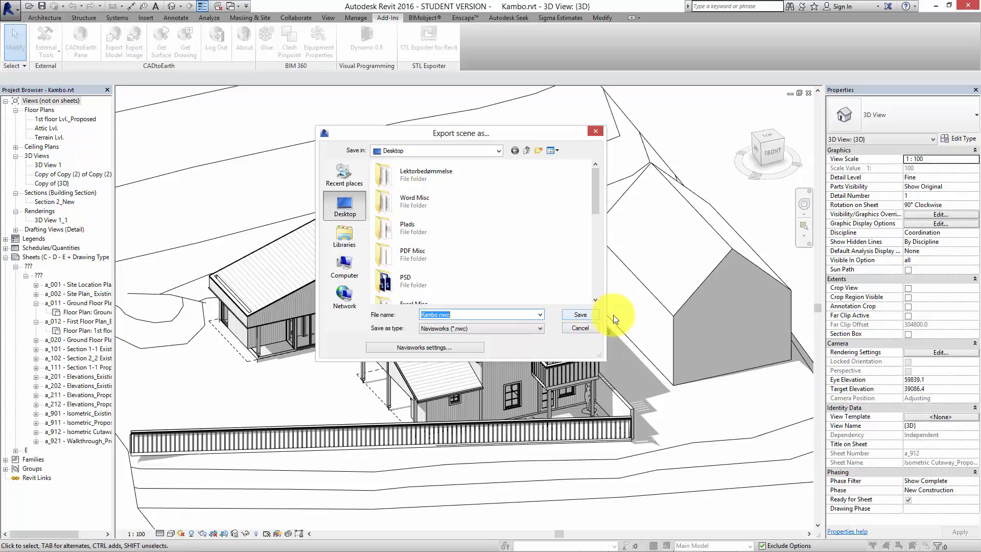
Review the Navisworks export options for Revit files and models, and save the scene as Kambo.nwc on the desktop.
click(479, 346)
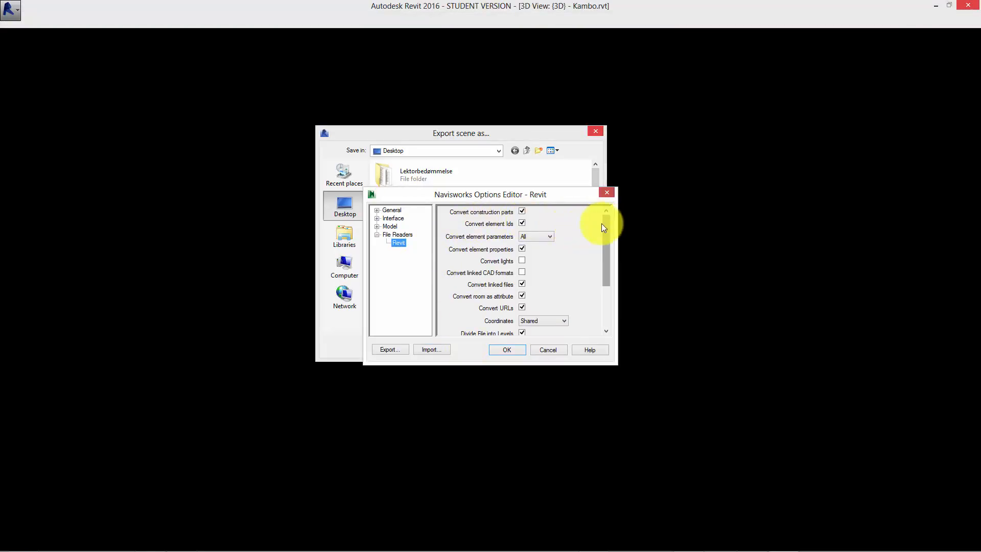
click(377, 226)
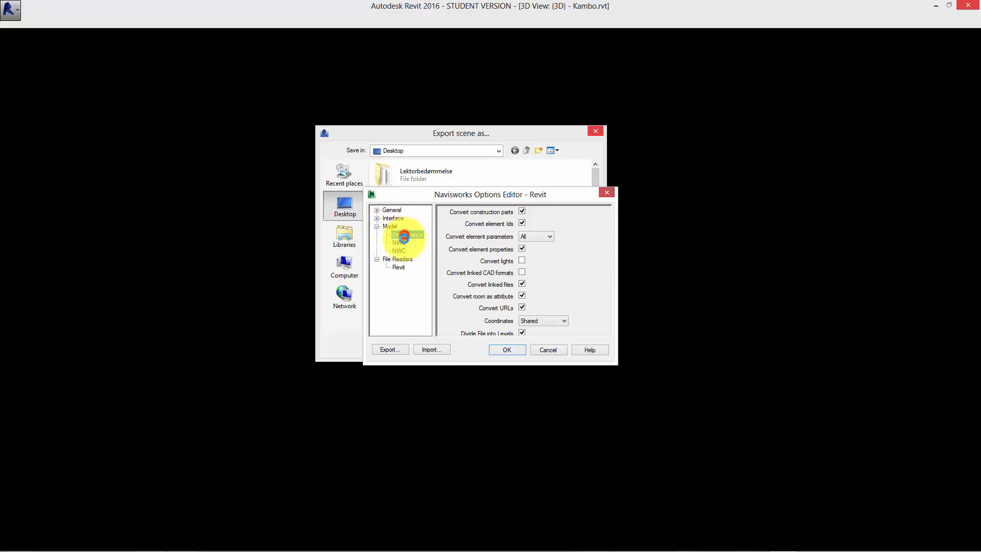
click(399, 243)
click(517, 352)
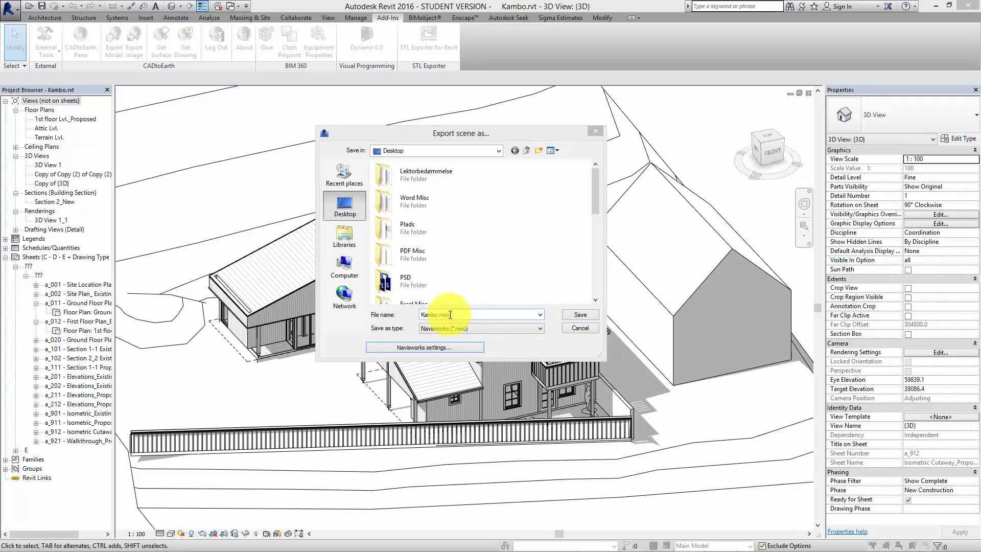
click(569, 314)
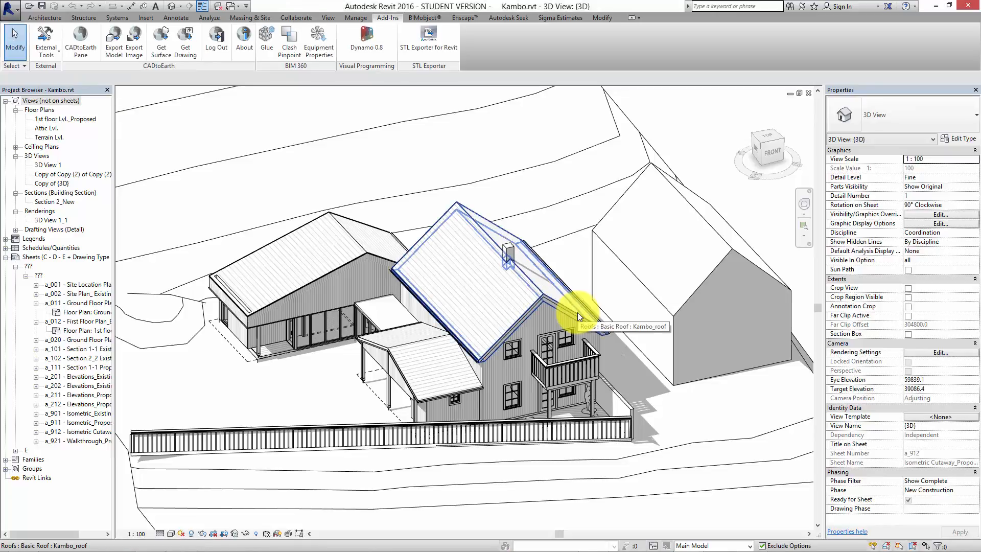
Switch to Navisworks Manage 2016 and open Kambo.nwc from the desktop.
click(934, 5)
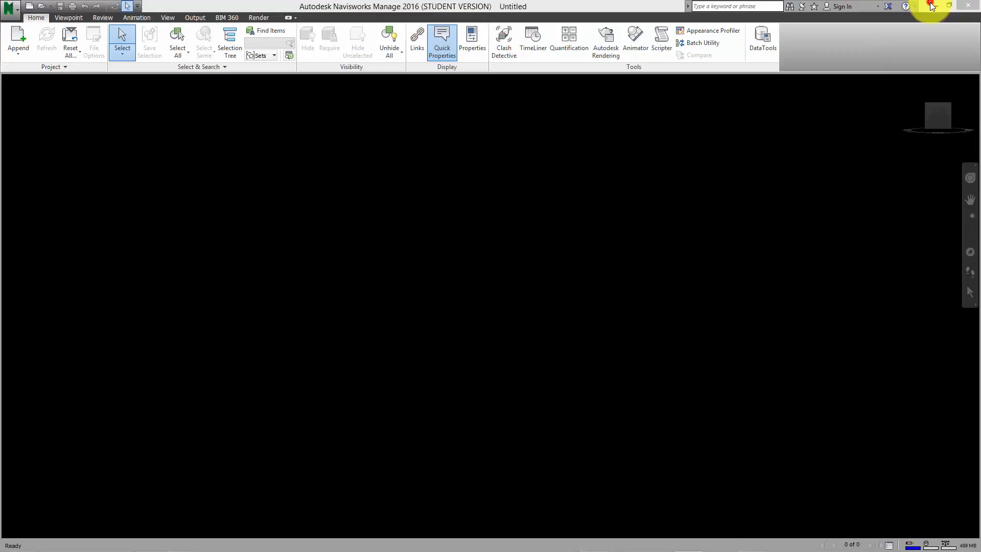
click(19, 10)
mouse_move(41, 56)
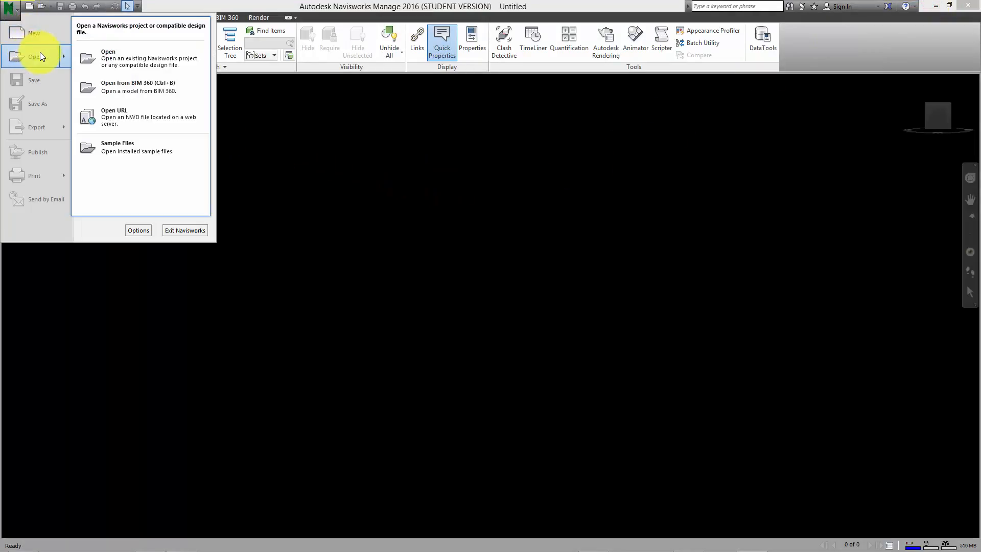
click(90, 58)
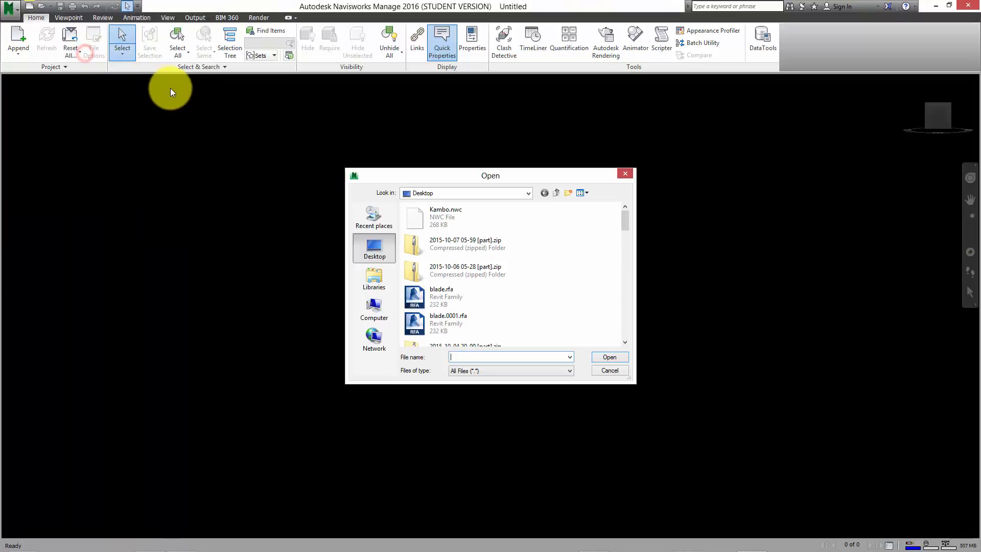
click(429, 217)
click(599, 359)
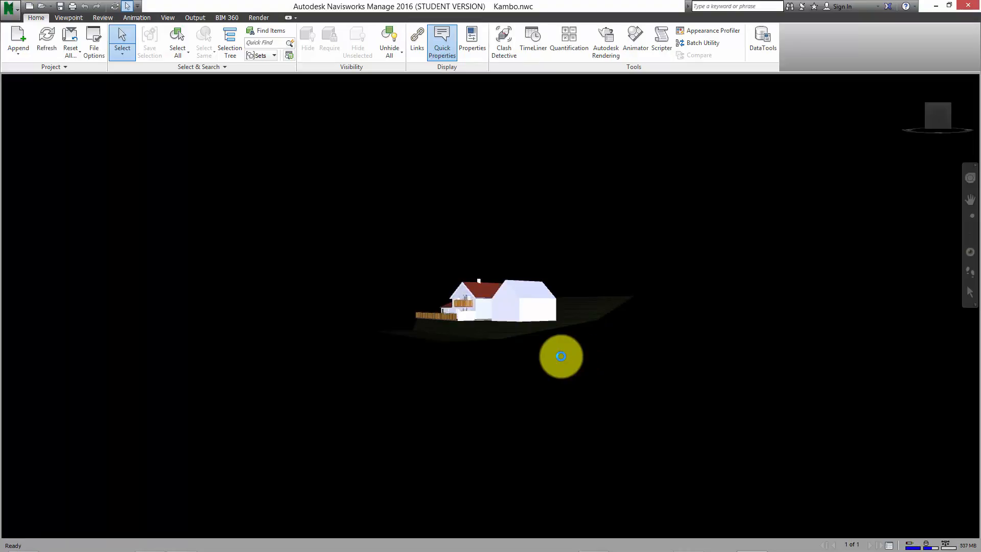
Orbit and zoom with the SteeringWheel to frame the house and fence from above, and dismiss the wheel.
click(970, 178)
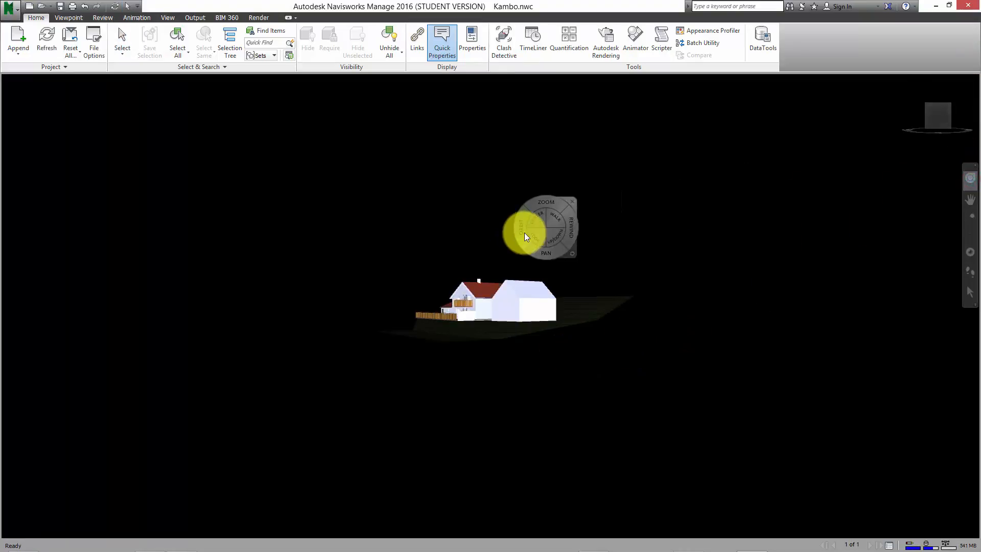
drag(524, 237, 747, 282)
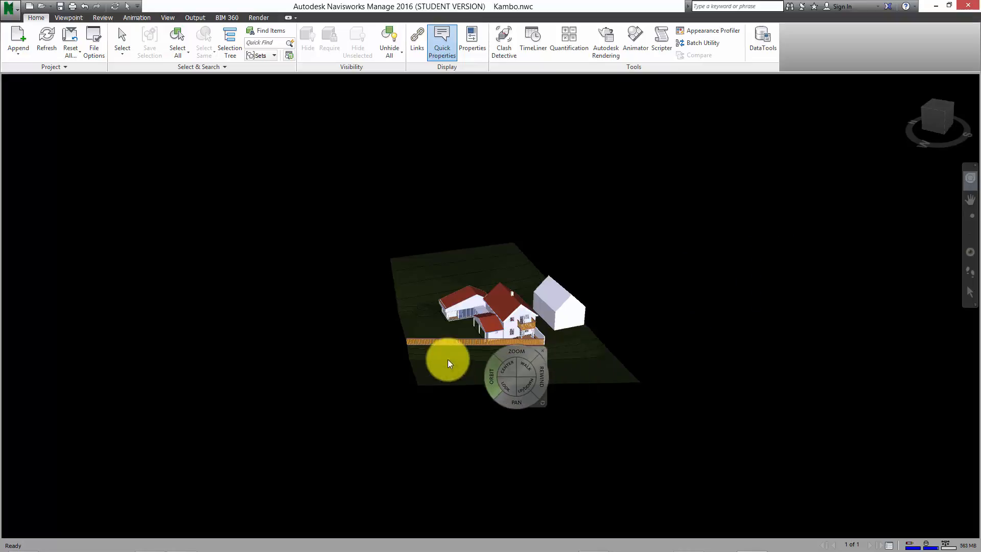
drag(449, 342, 458, 276)
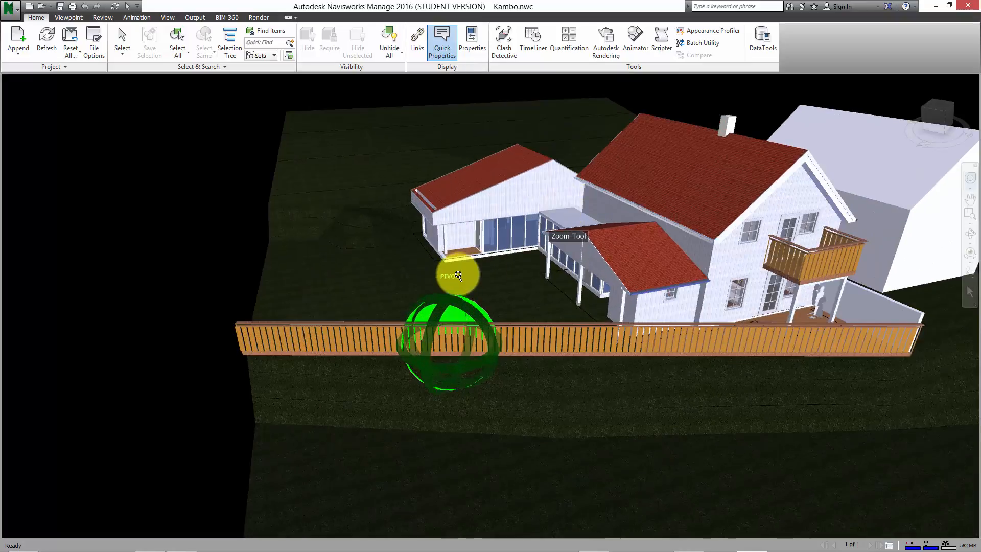
drag(565, 292, 431, 357)
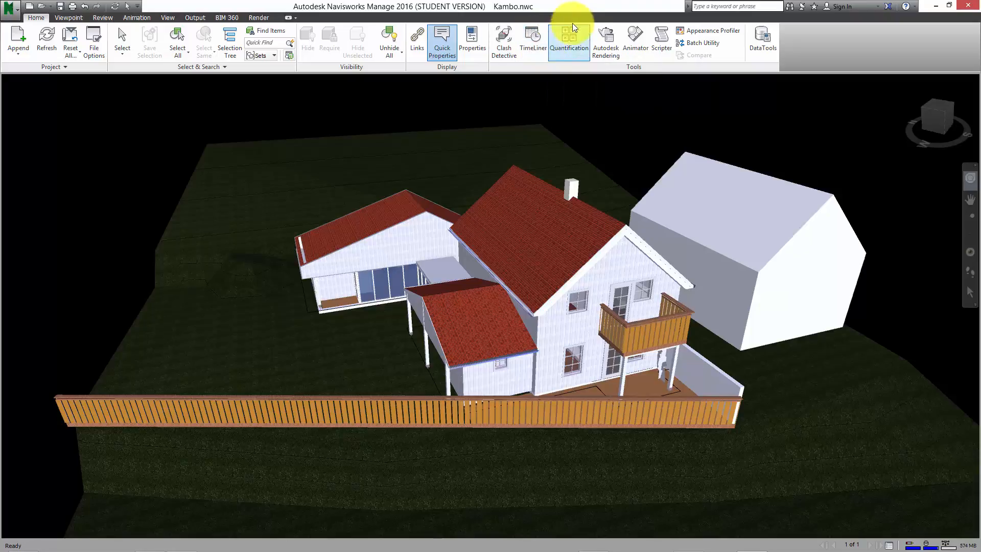
click(537, 37)
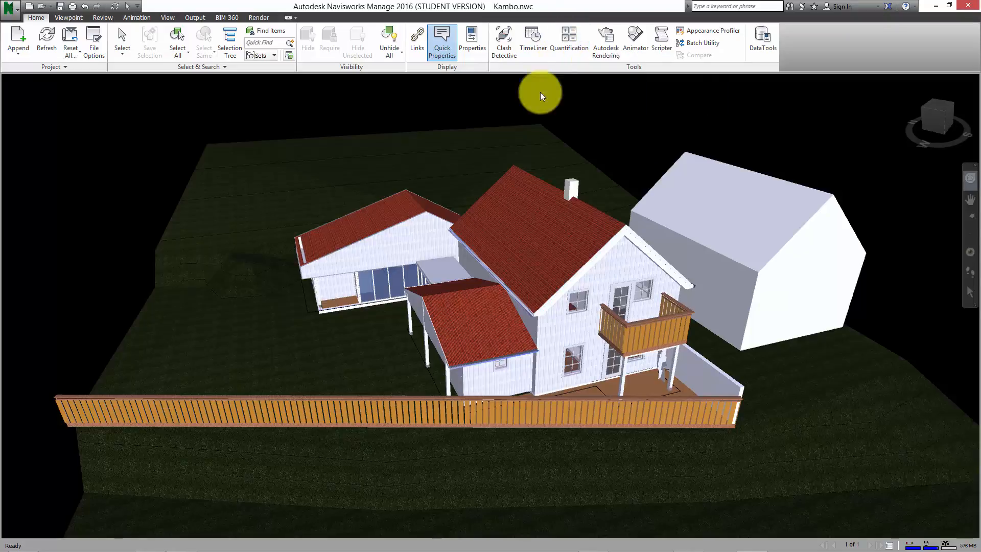
key(shift+w)
click(720, 153)
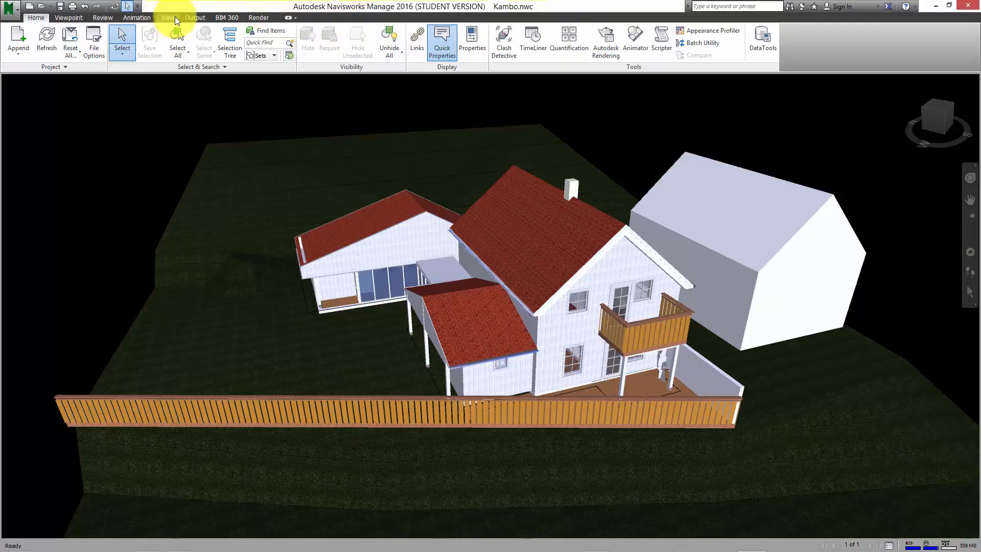
Load the Navisworks Extended workspace.
click(174, 17)
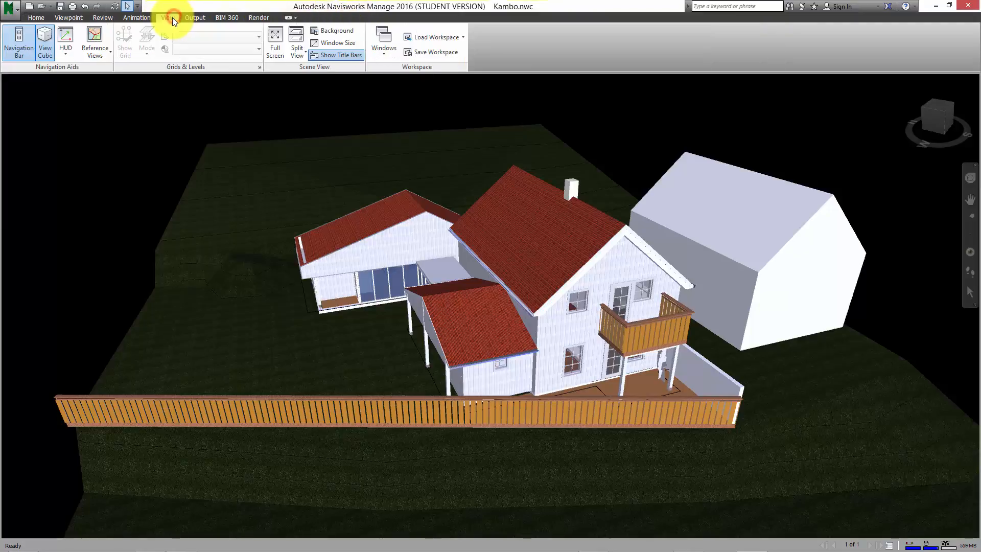
click(464, 37)
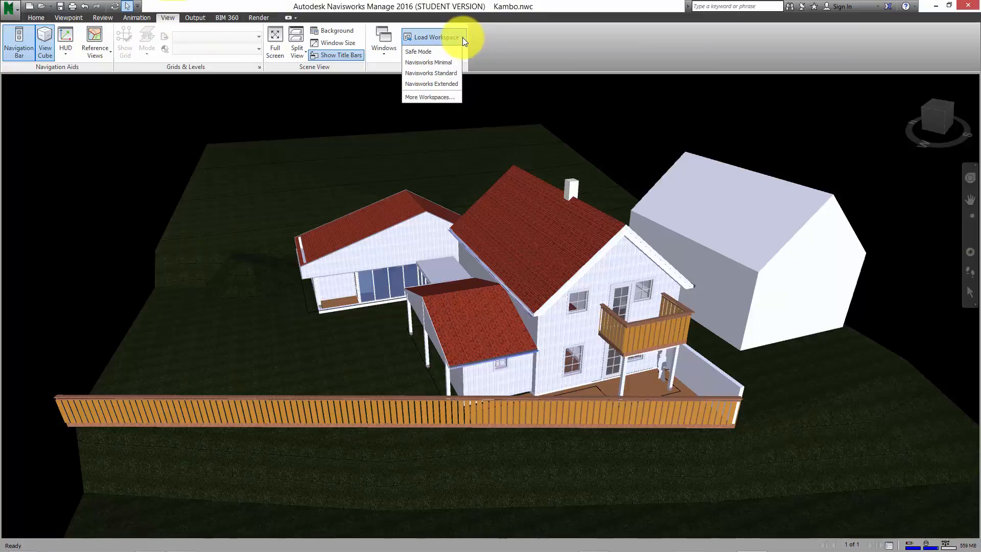
click(434, 84)
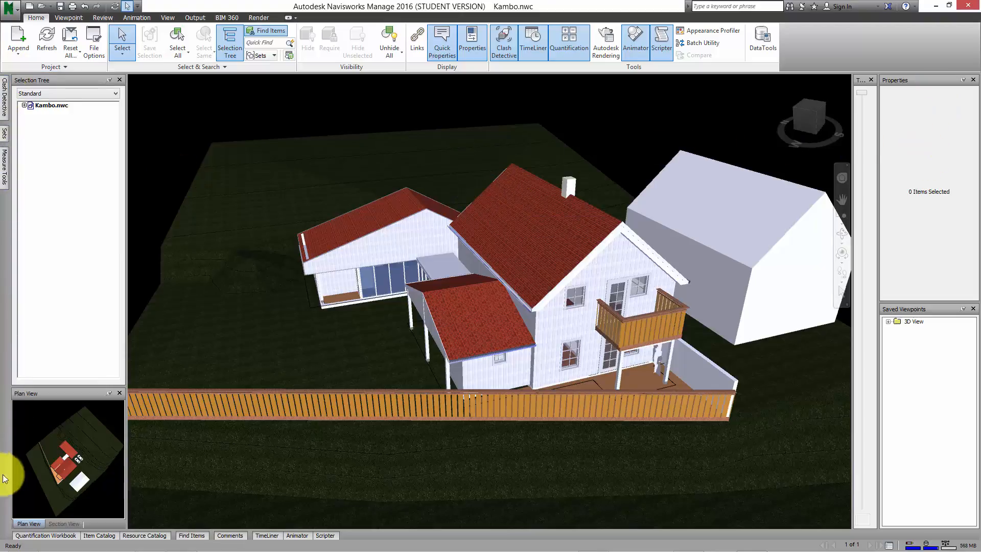
Look at the Quantification Workbook, Clash Detective and the list of available workspaces.
click(52, 536)
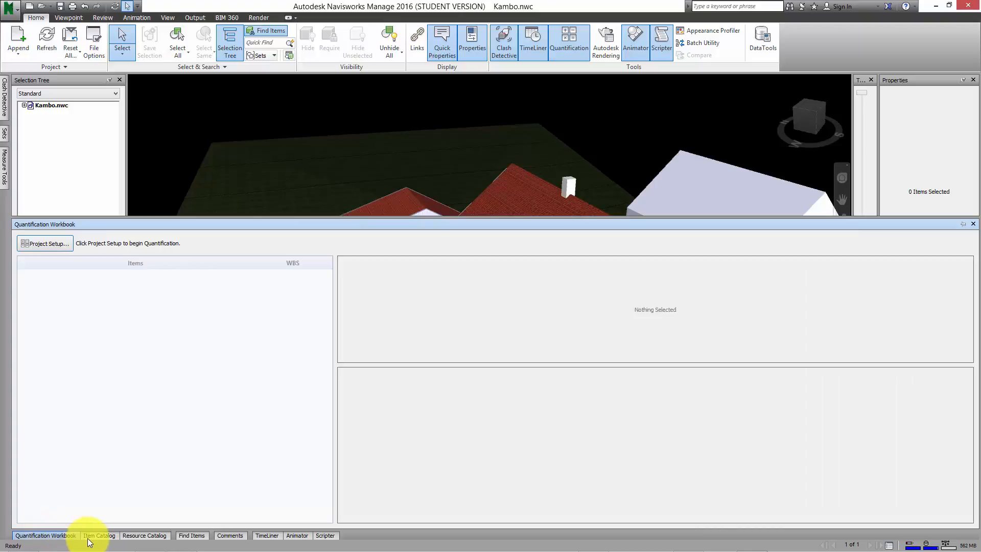
click(4, 93)
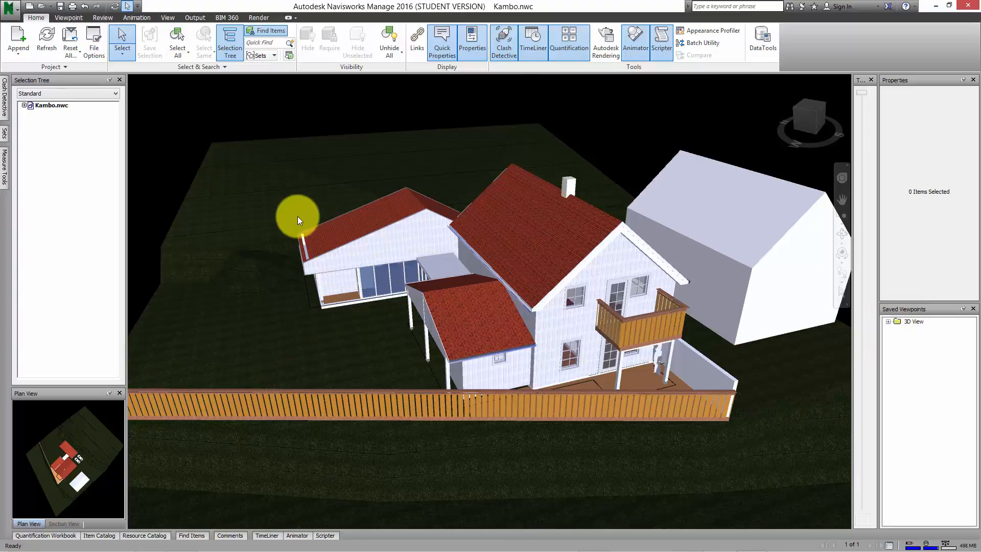
click(168, 17)
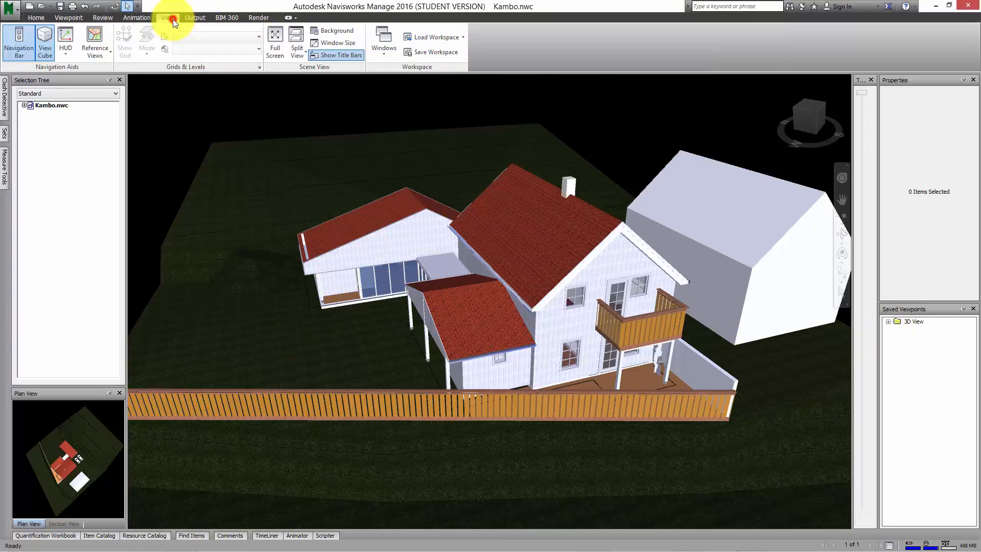
click(463, 37)
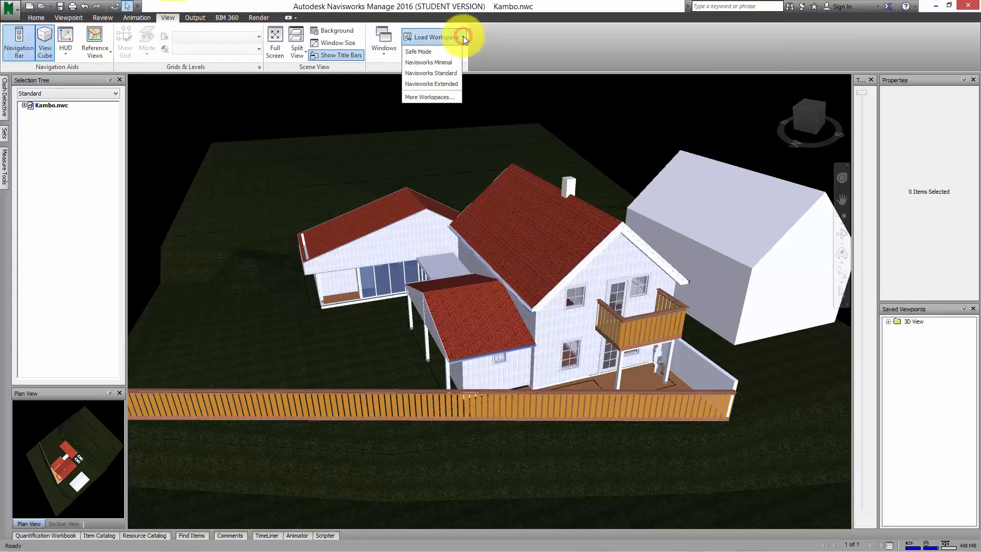
click(535, 54)
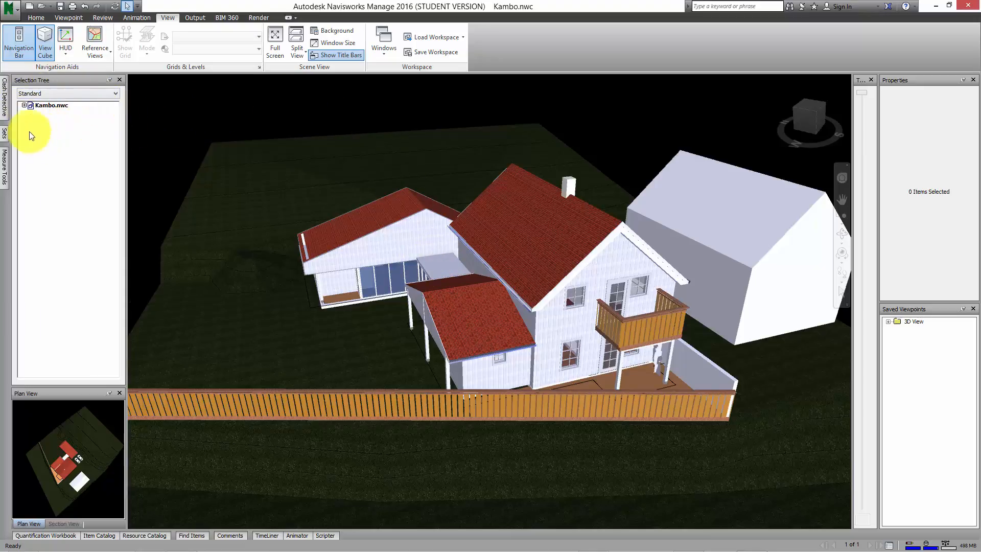
Expand the ground floor categories in the selection tree and select the Kambo_Ext type under Walls, Basic Wall.
click(23, 105)
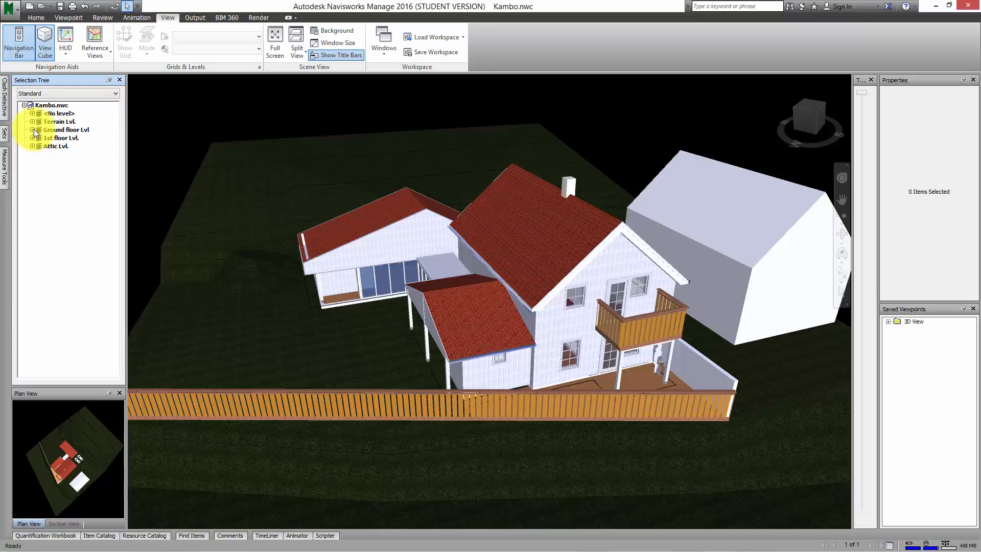
click(32, 129)
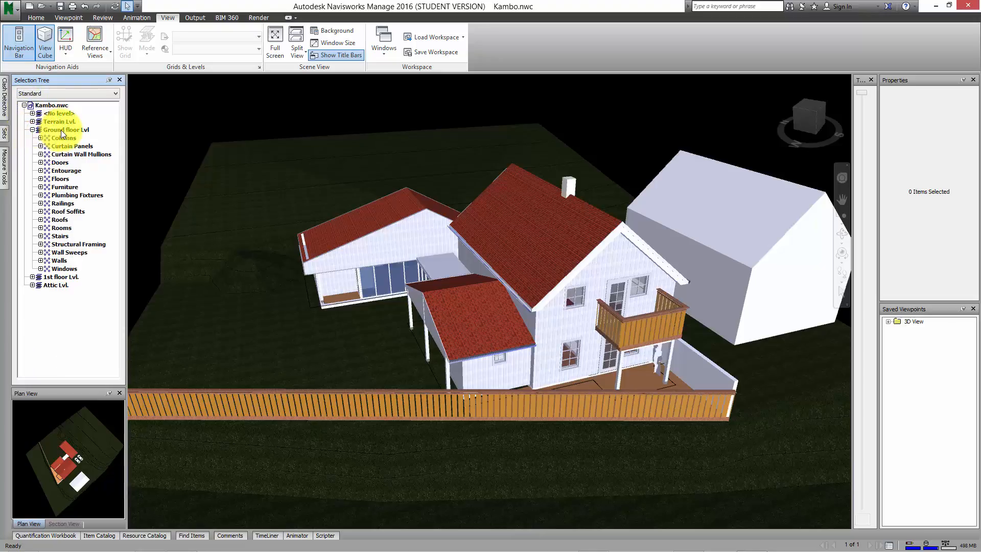
click(41, 163)
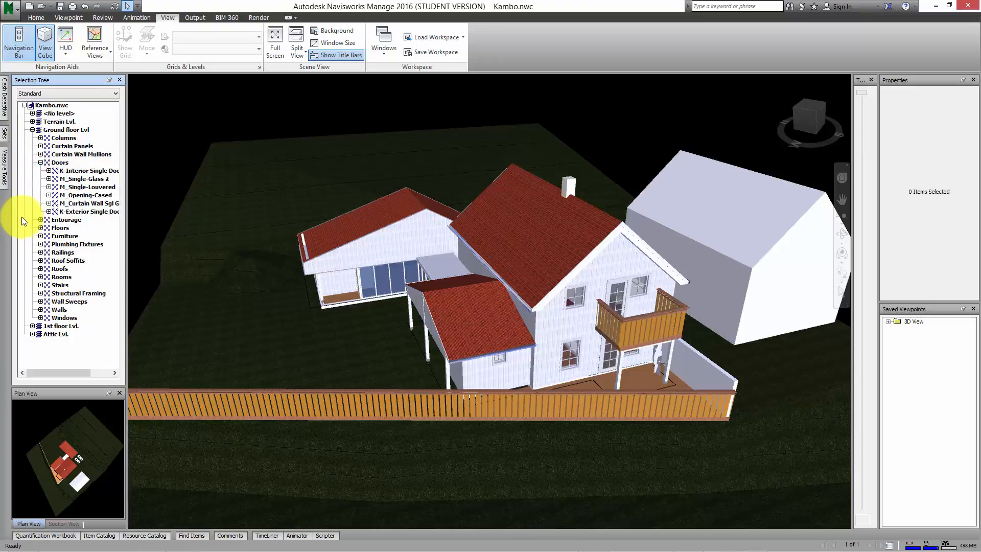
click(40, 163)
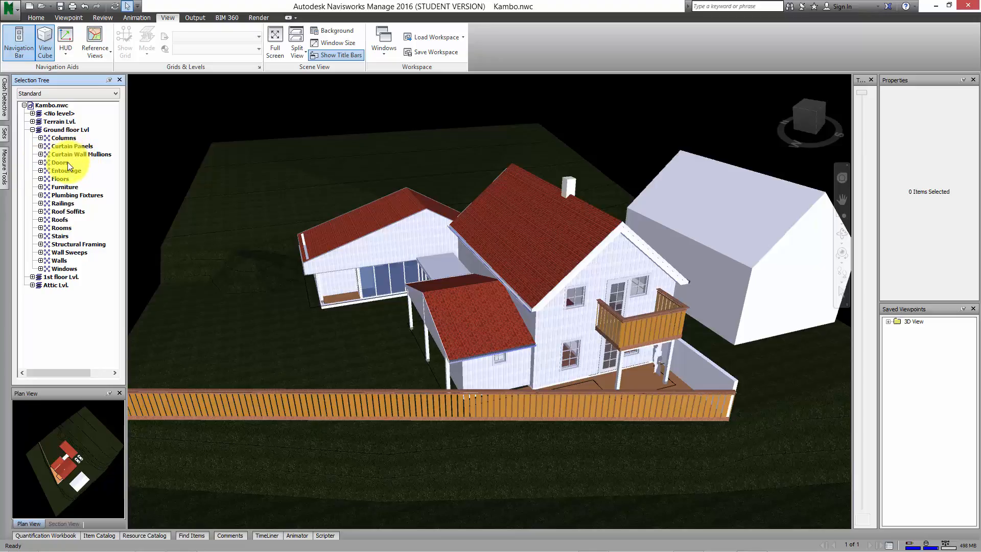
click(41, 260)
click(49, 269)
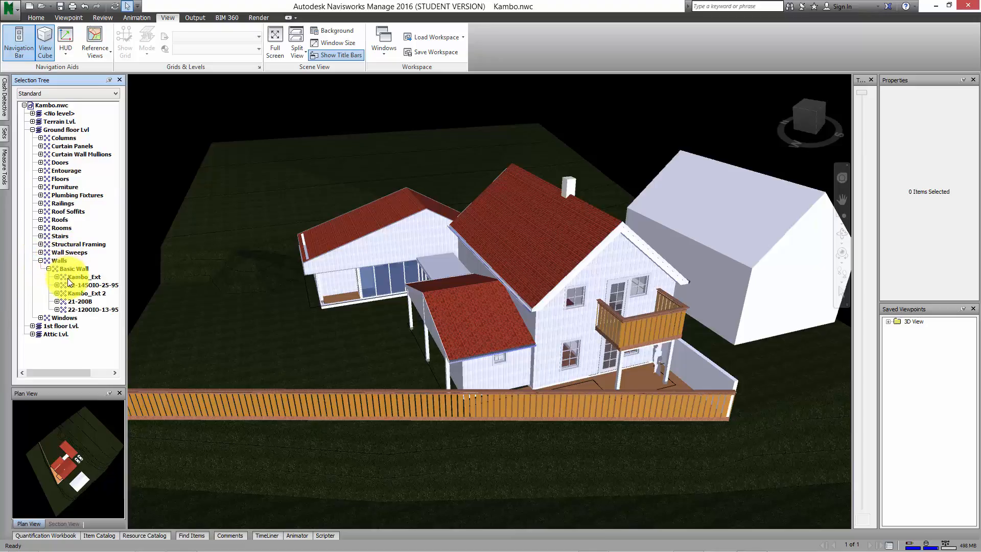
click(72, 277)
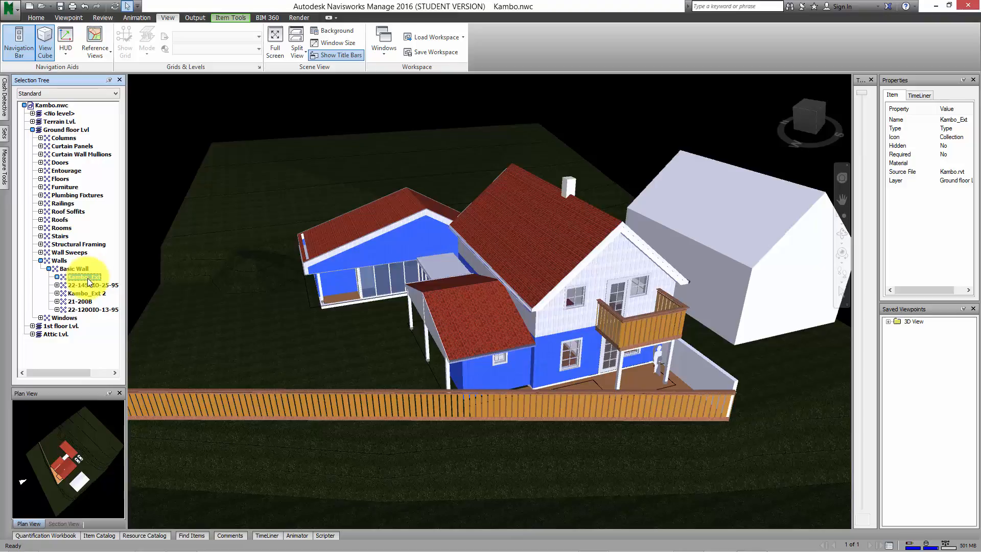
Select the other four Basic Wall types below Kambo_Ext one after another in the ground floor selection tree to view their walls.
click(87, 284)
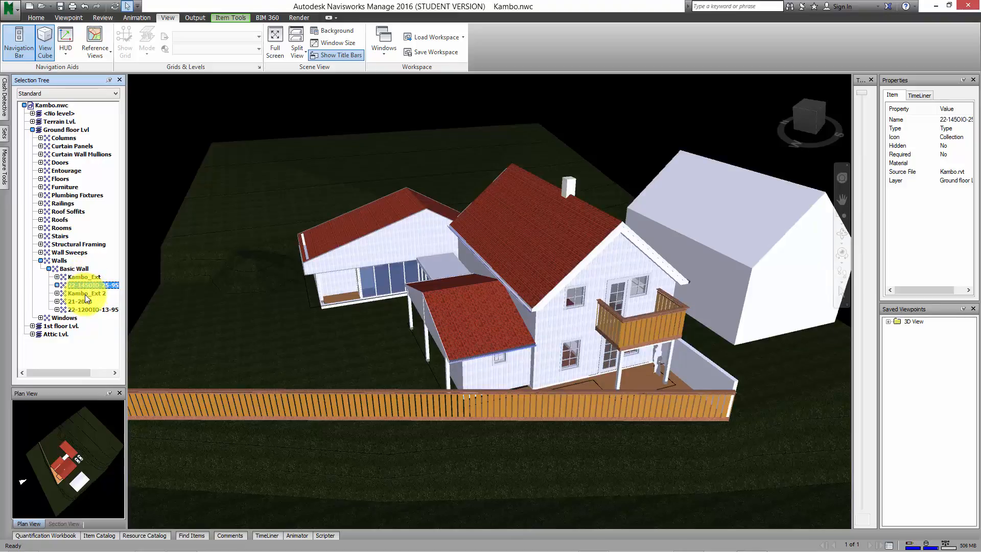
click(85, 294)
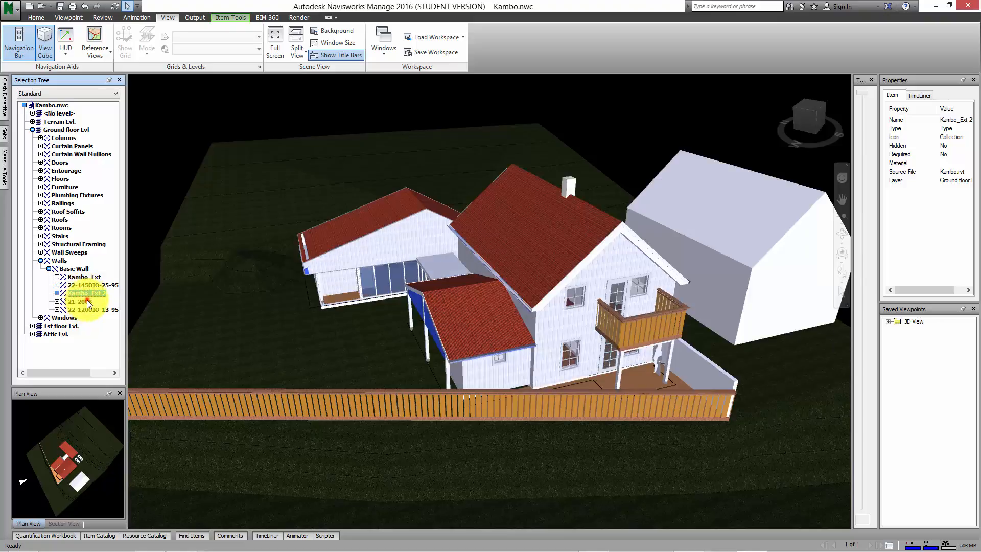
click(85, 301)
click(83, 308)
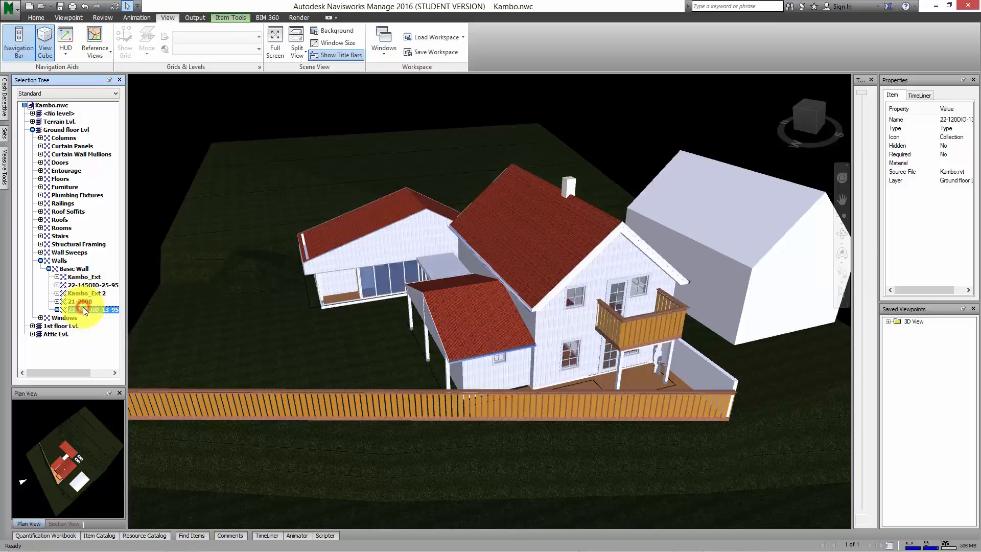
Select the whole Basic Wall family, and select the first individual wall listed under Kambo_Ext to view its properties.
click(81, 268)
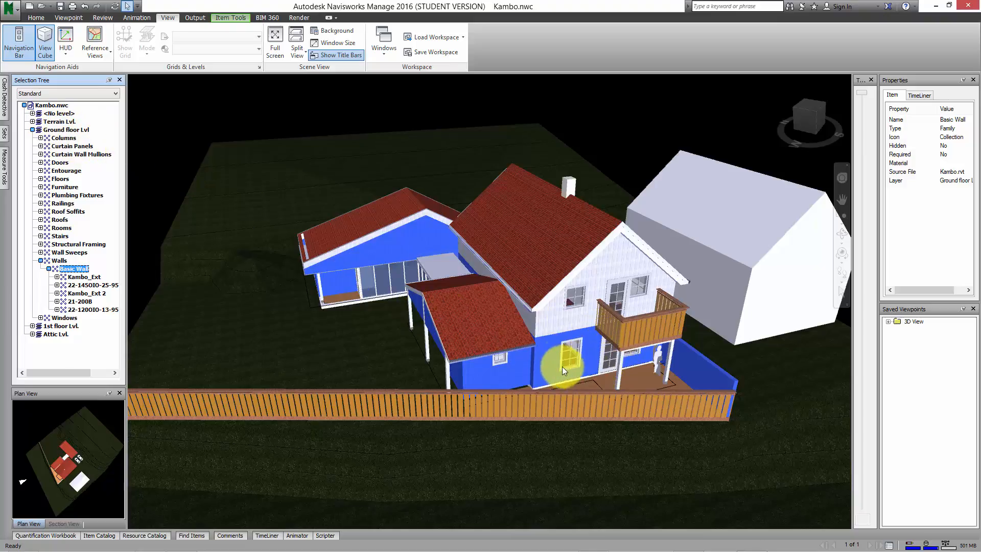
click(57, 277)
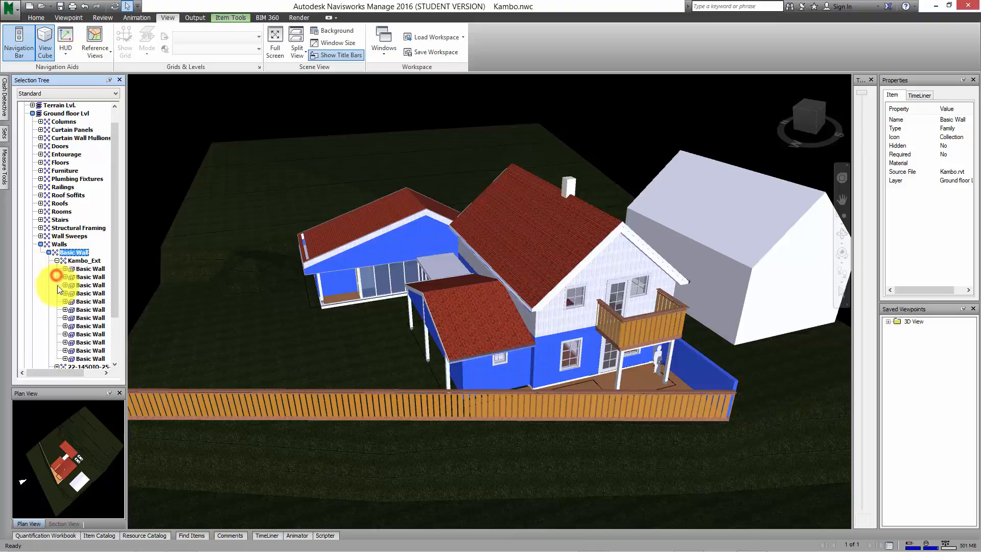
click(84, 268)
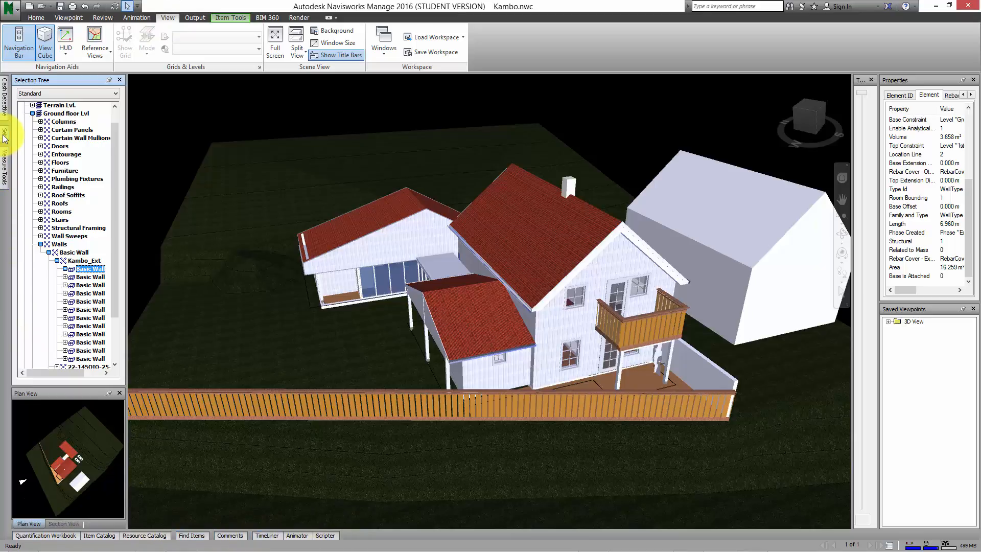
Bring up the Sets window and pin it so it stays docked.
mouse_move(3, 134)
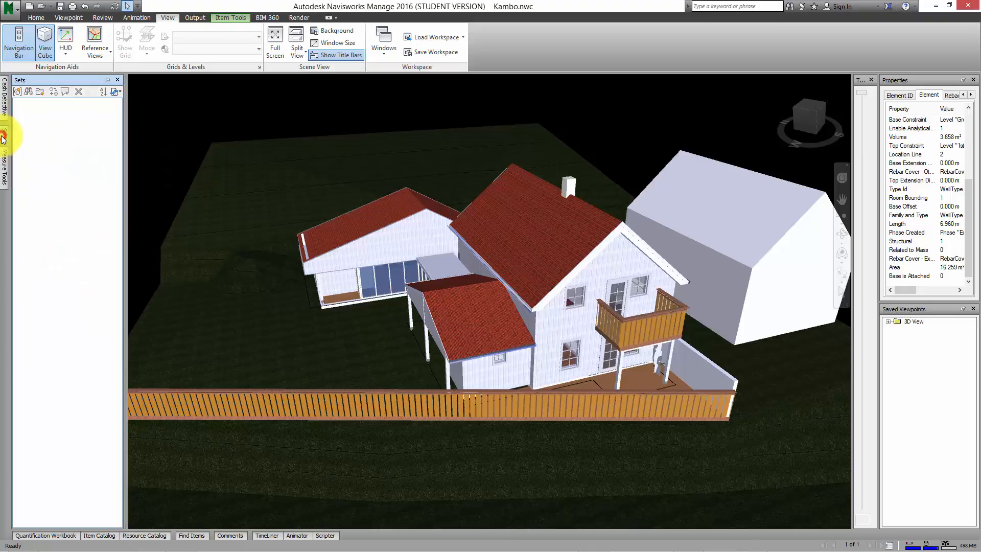
click(68, 83)
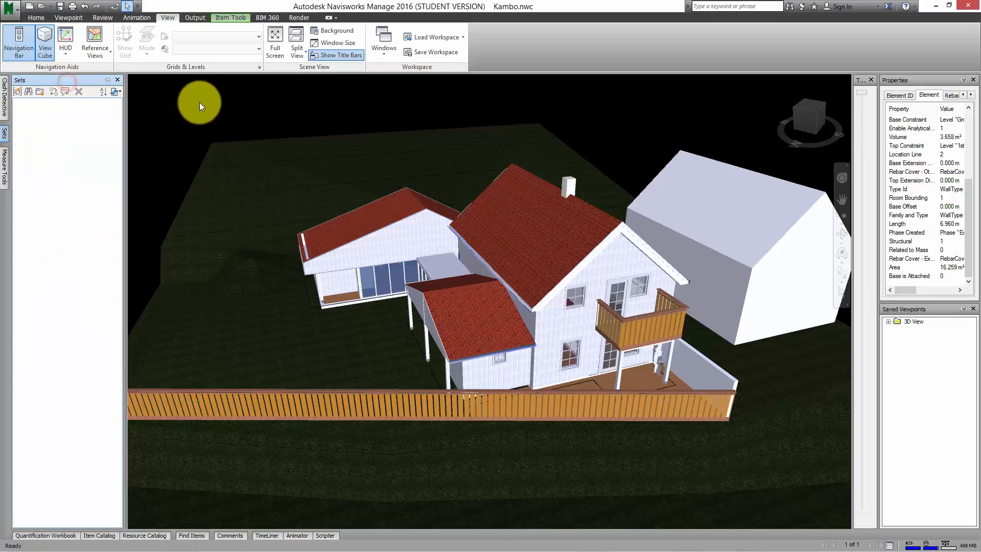
click(107, 79)
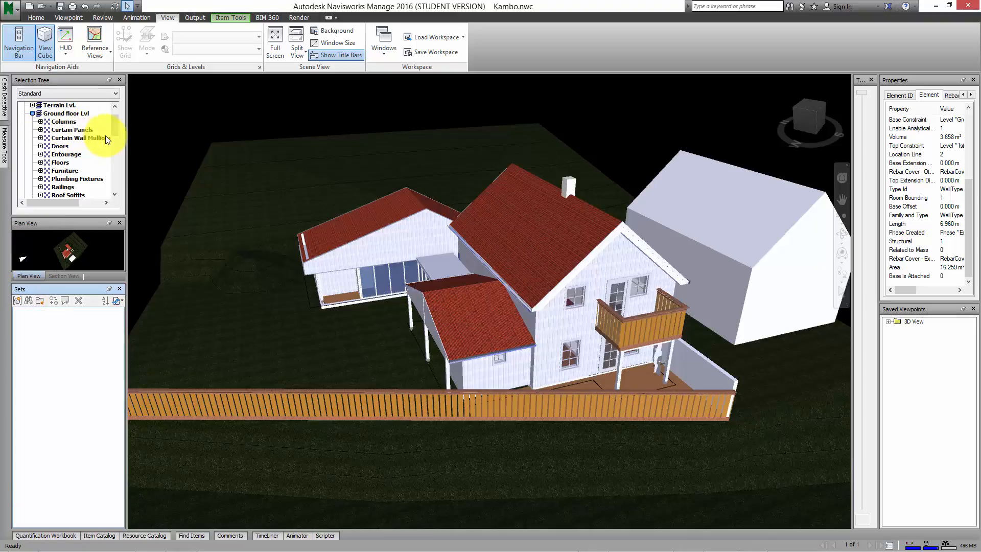
Select the ground floor Walls category in the selection tree, and switch the selection to the upper-floor gable wall in the model.
drag(114, 130, 97, 160)
click(58, 147)
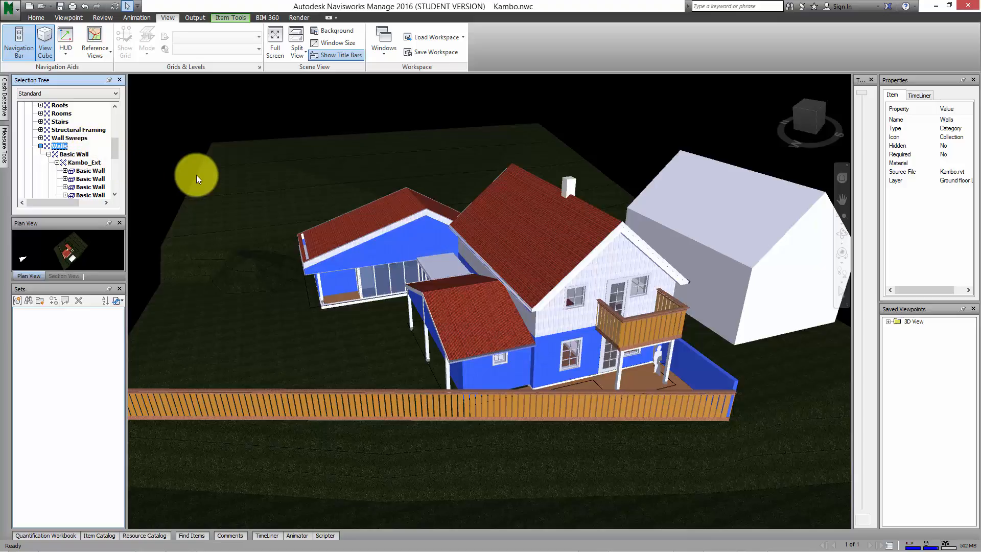
click(553, 320)
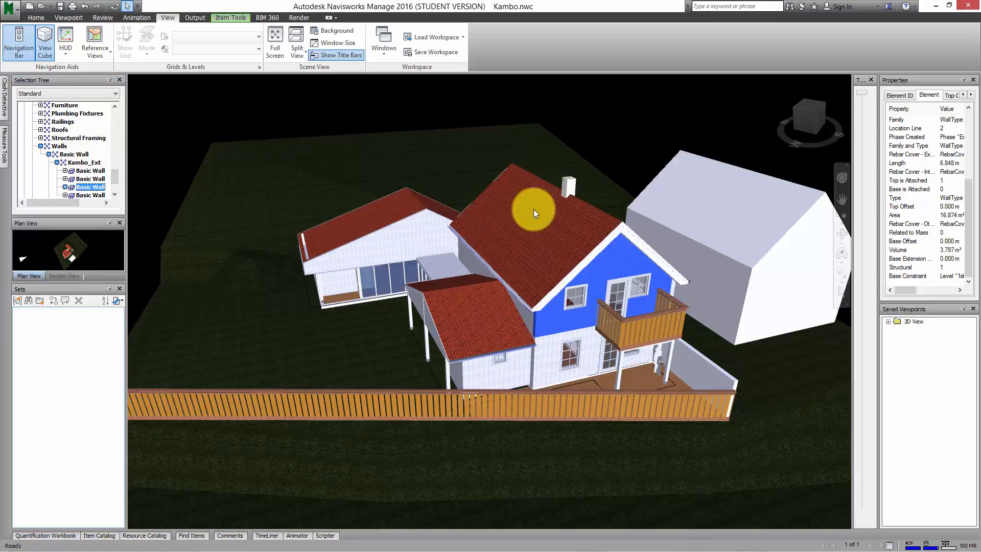
mouse_move(578, 321)
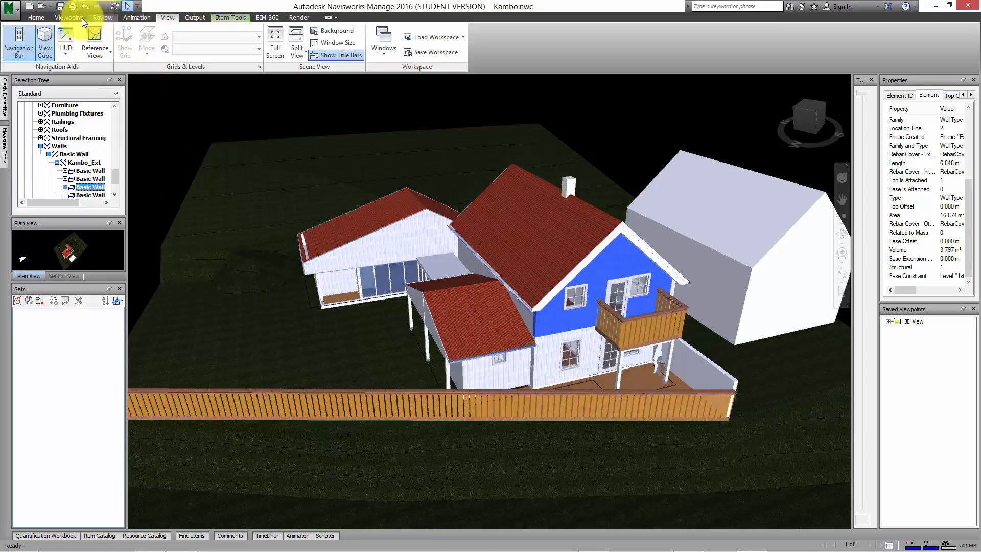
Extend the selection to all items of the same type as the gable wall.
click(47, 17)
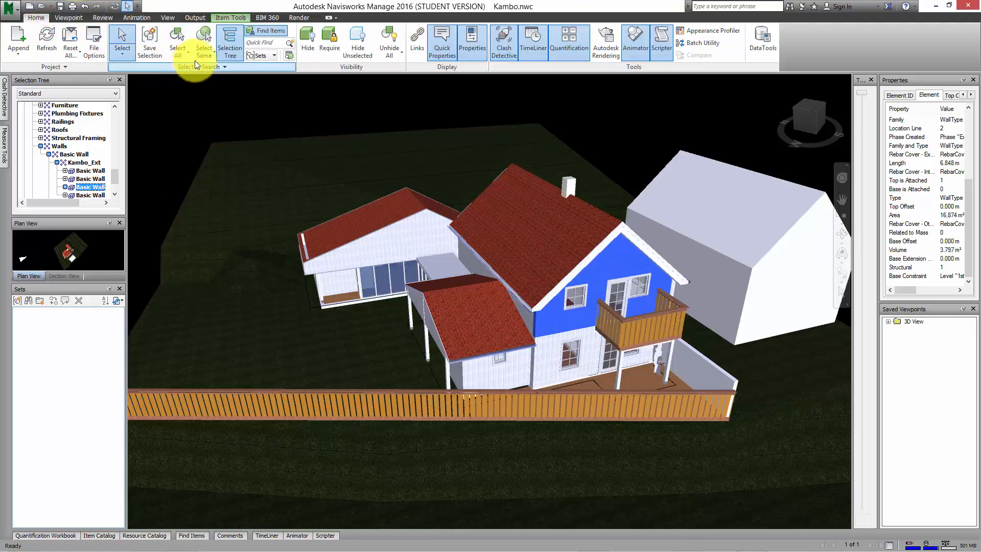
click(207, 49)
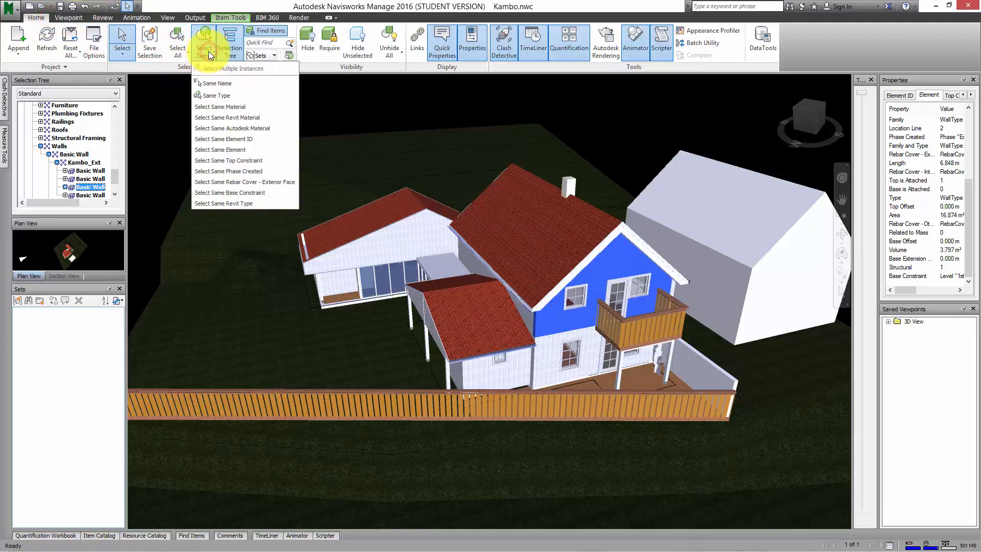
click(228, 96)
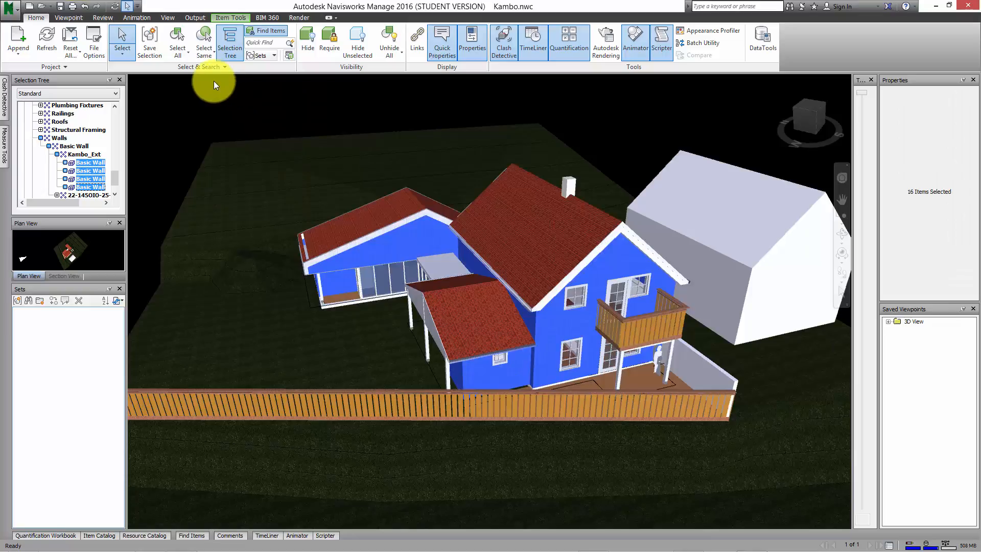
Broaden the selection to items with the same name, and broaden it again to items of the same type.
click(209, 60)
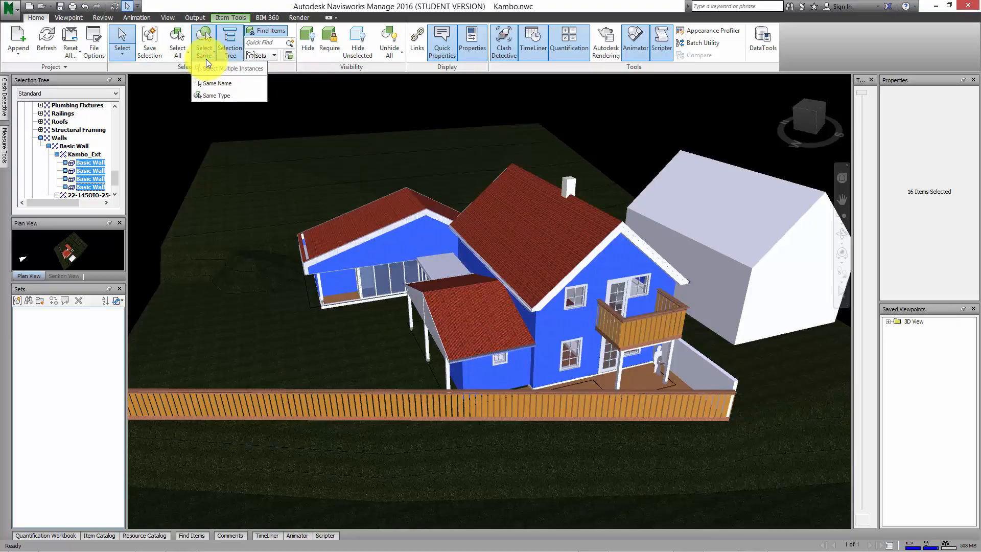
click(214, 83)
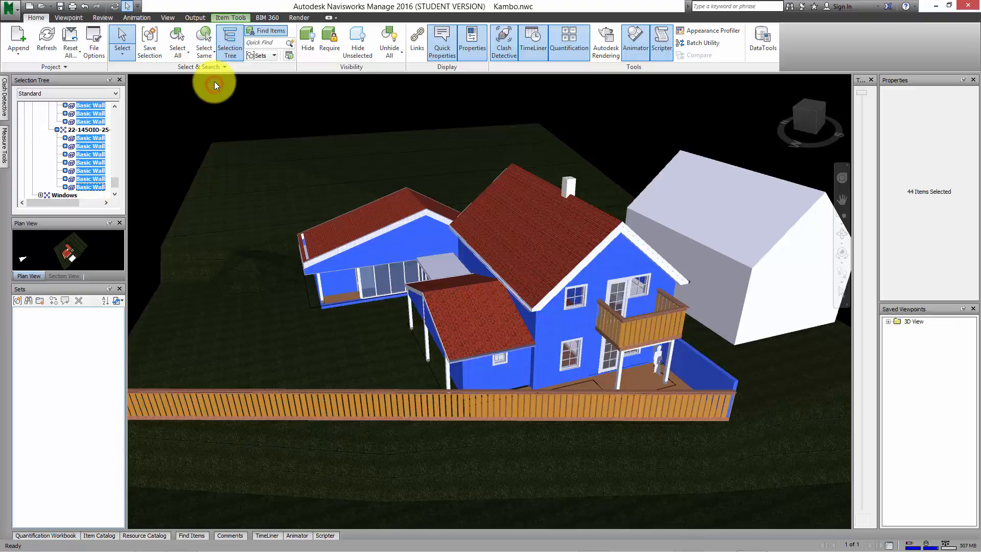
click(198, 54)
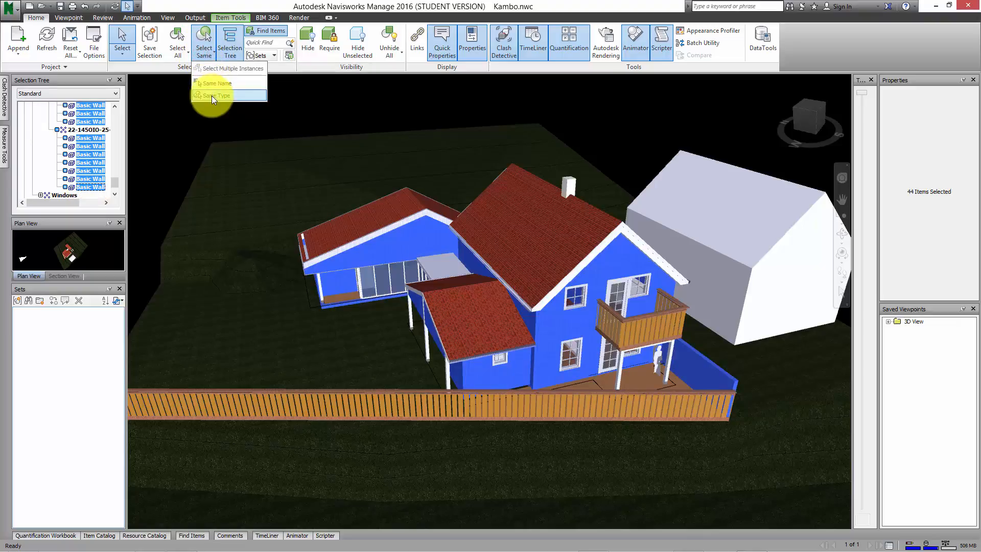
click(211, 97)
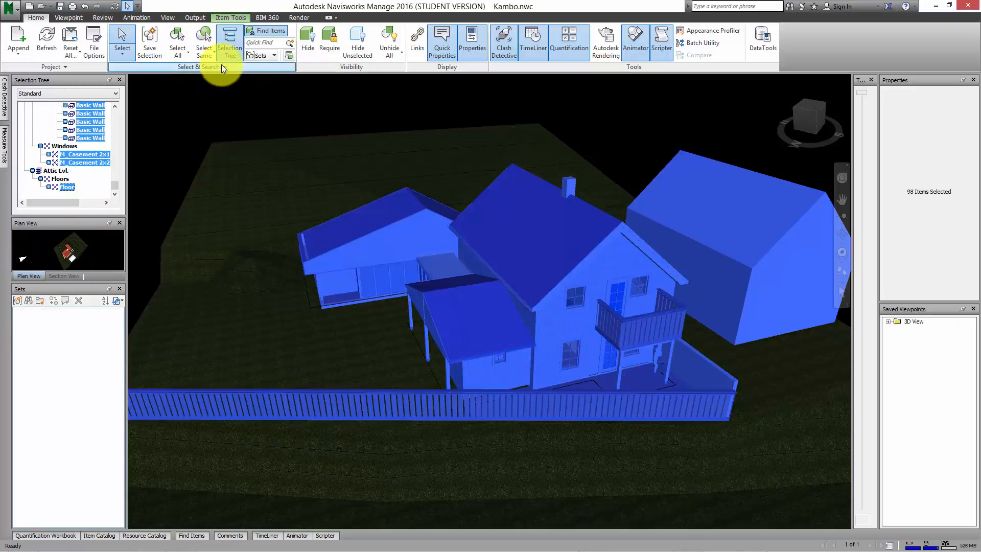
Clear the selection, reselect the upper-floor gable wall and select all items of its same type.
click(248, 248)
click(618, 265)
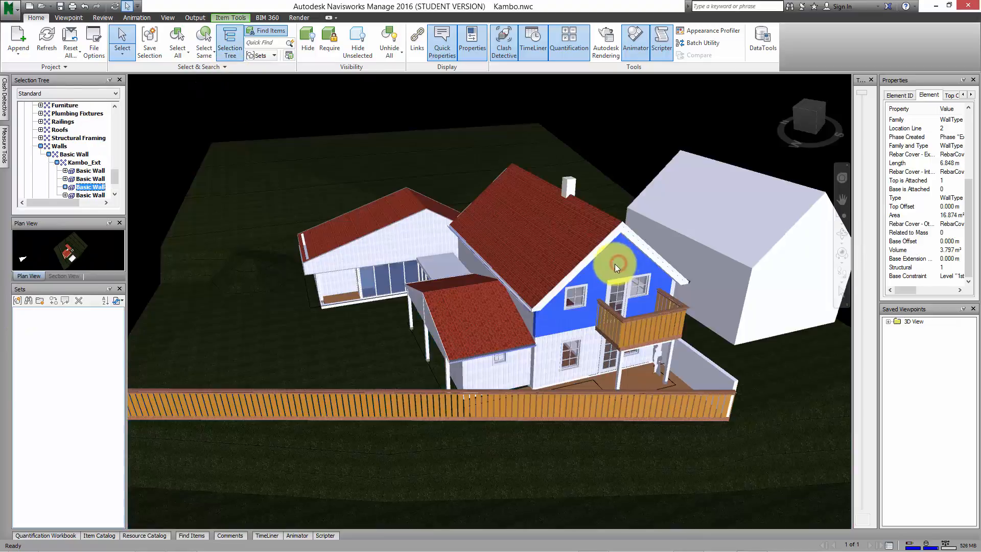
click(205, 58)
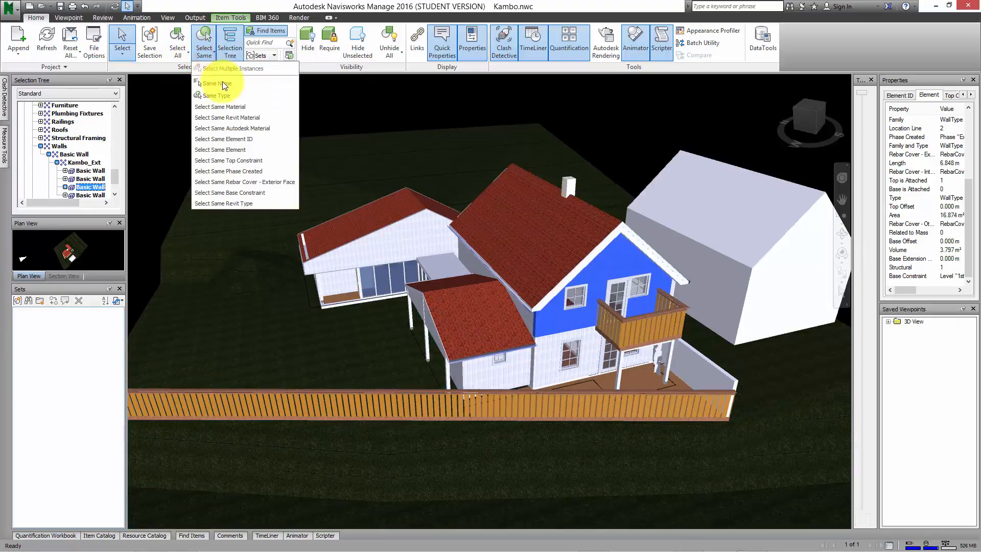
click(222, 95)
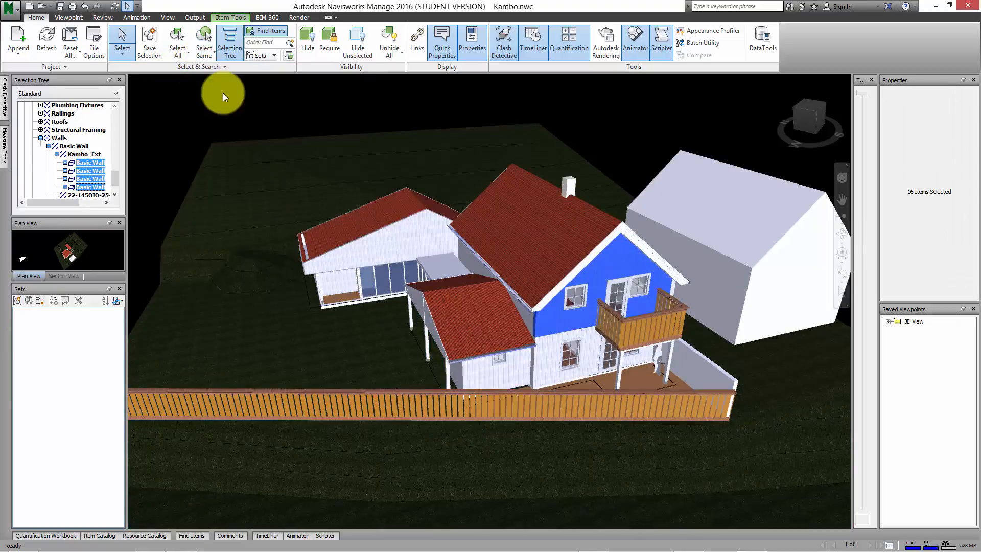
Save the selected walls as a selection set named All Walls.
click(17, 302)
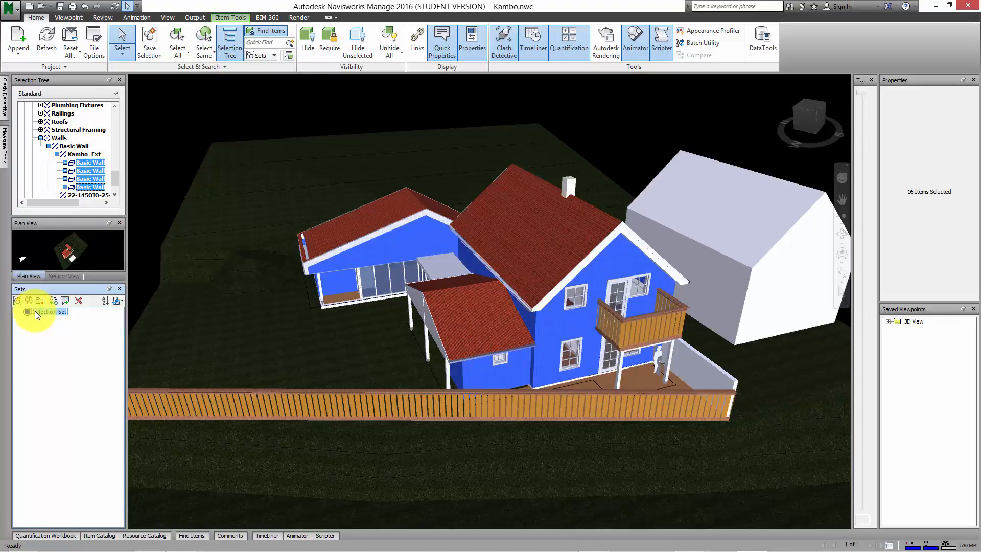
key(BackSpace)
key(BackSpace)
key(BackSpace)
key(BackSpace)
click(49, 352)
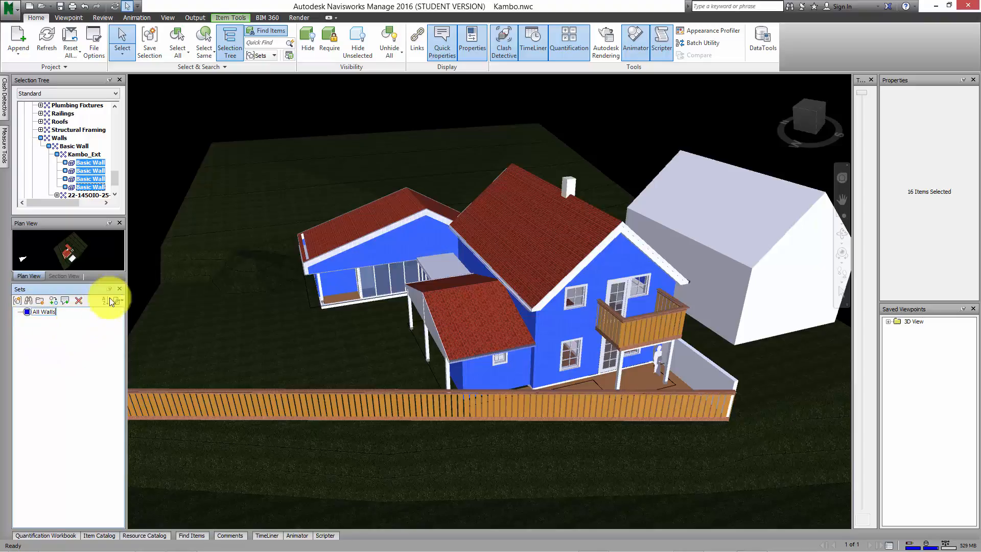
Clear the selection and reselect the walls through the All Walls set to check it.
click(138, 244)
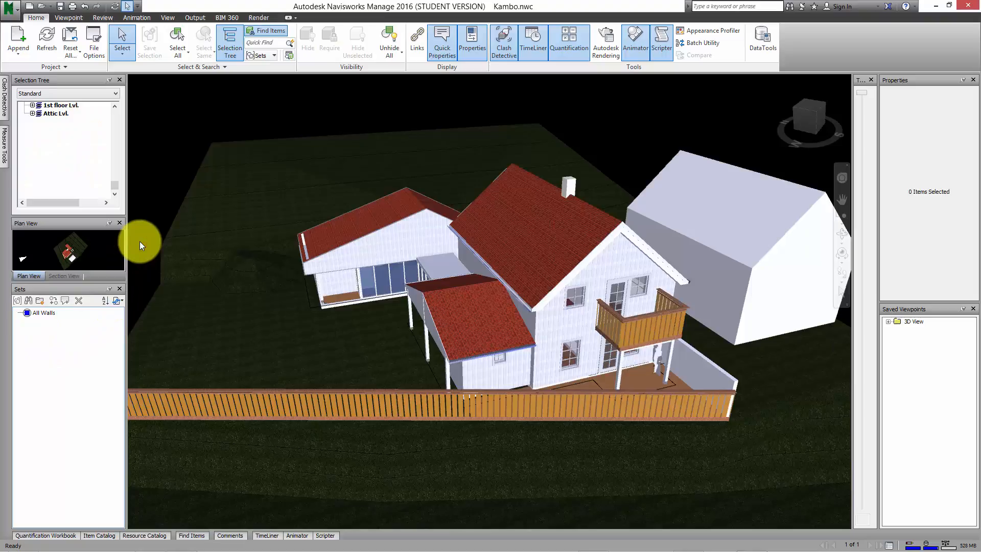
click(48, 312)
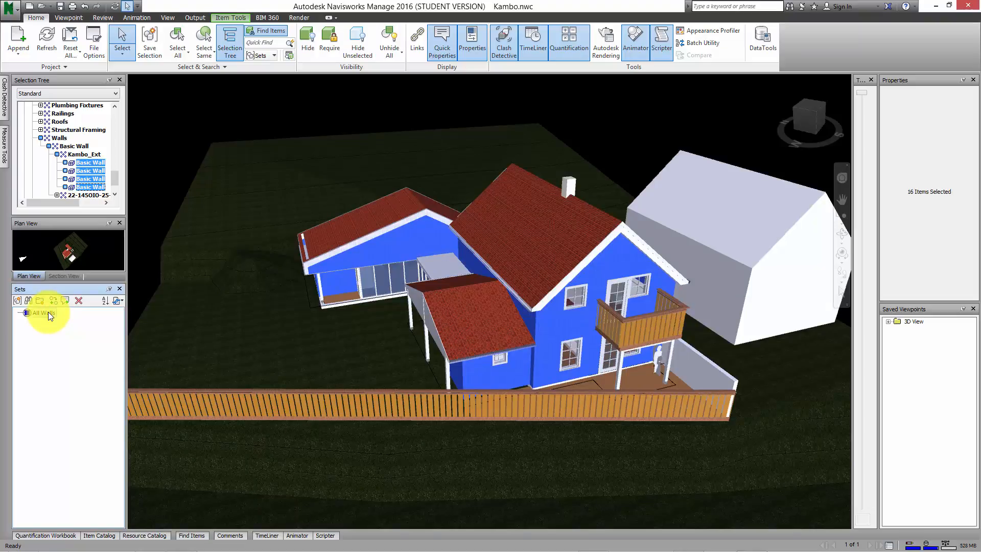
click(82, 378)
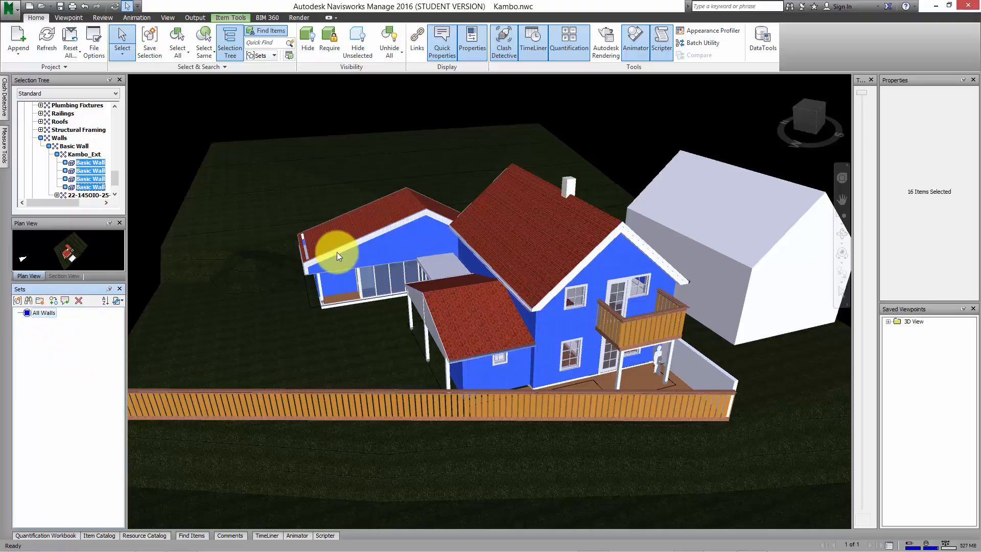
Bring up the Find Items window, pin it docked and expand Kambo.nwc to its levels in the search tree.
mouse_move(361, 256)
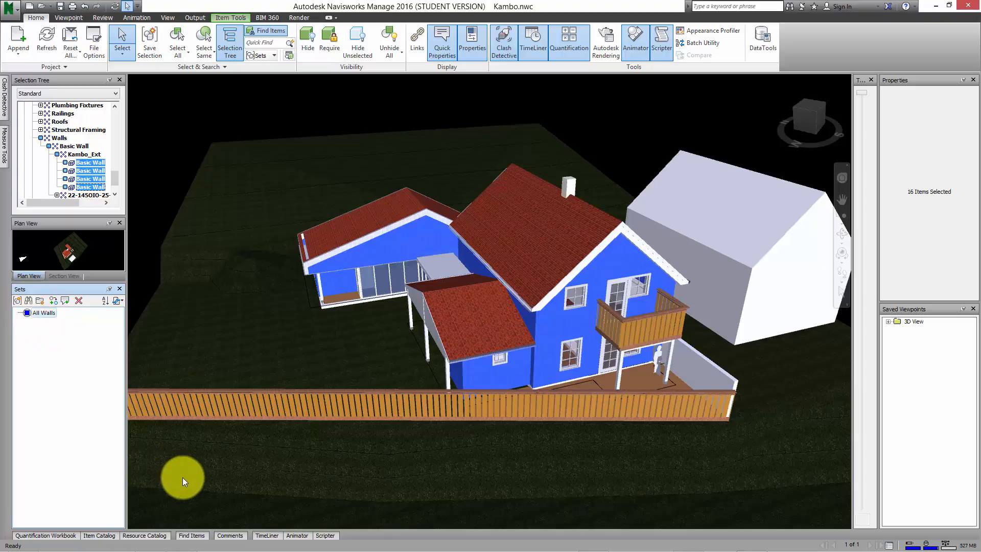
click(192, 536)
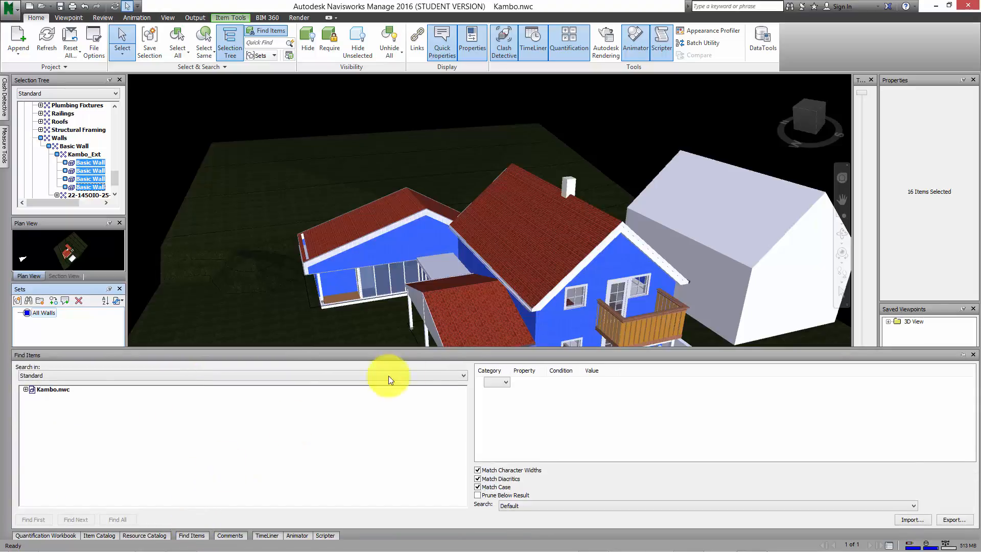
click(964, 355)
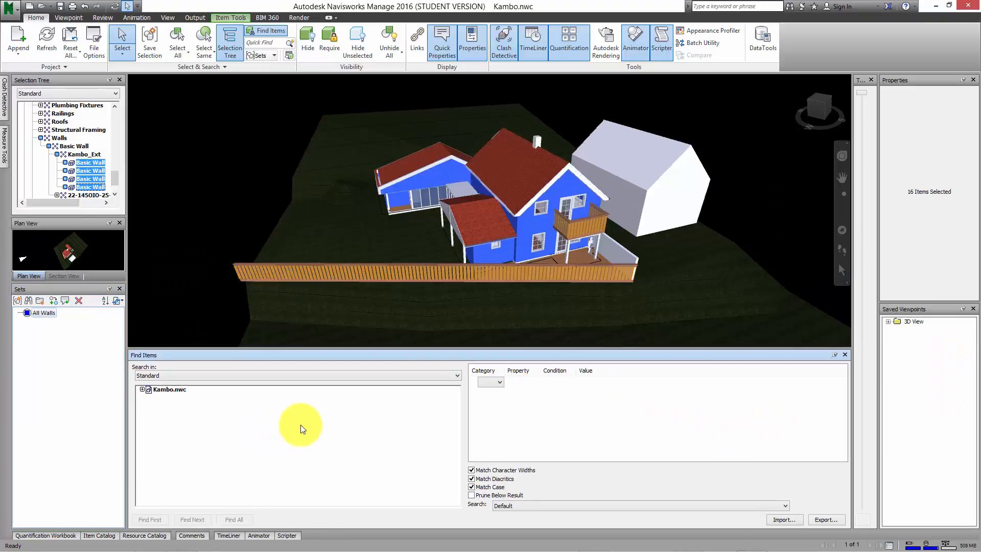
click(142, 389)
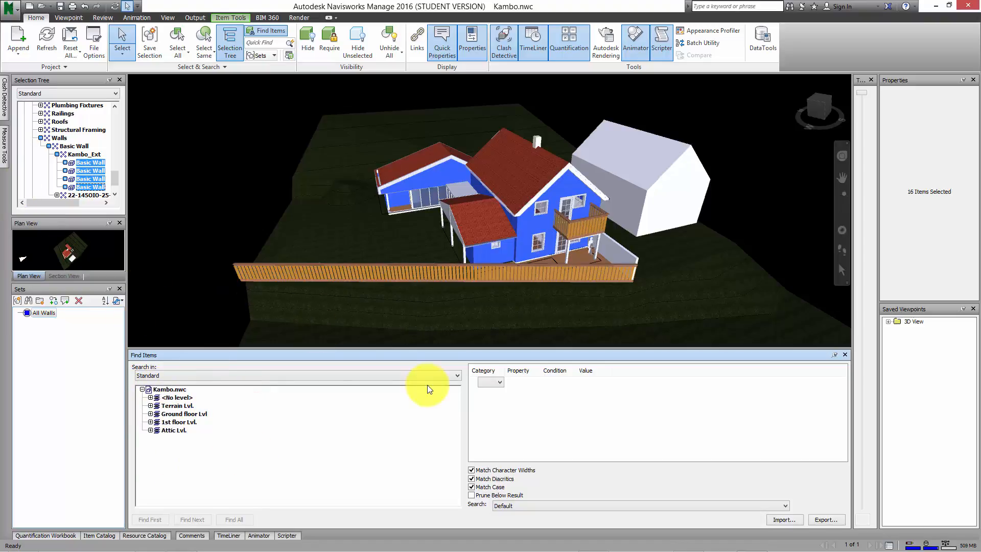
click(417, 397)
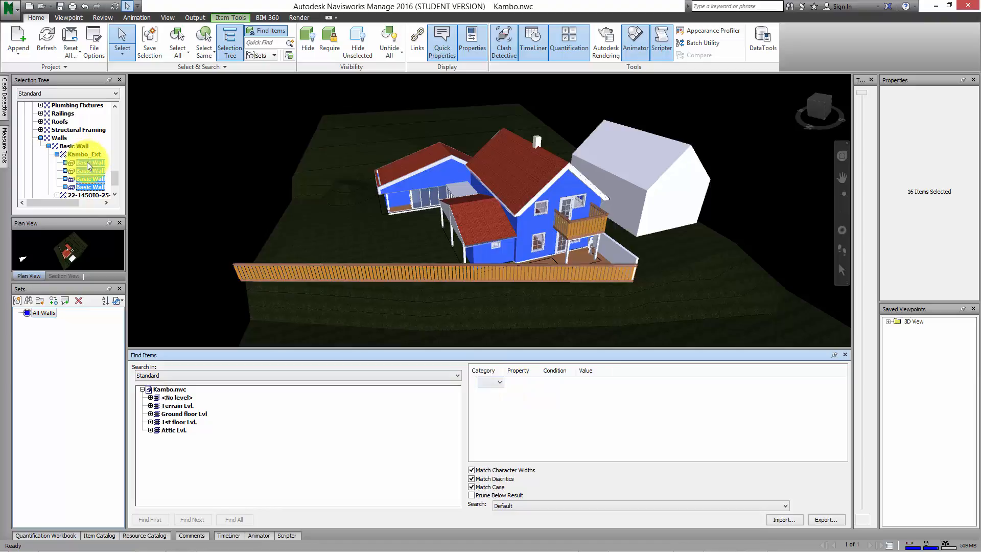
Select the first wall listed under Kambo_Ext and widen the Properties window to read its Element properties.
click(54, 346)
click(91, 164)
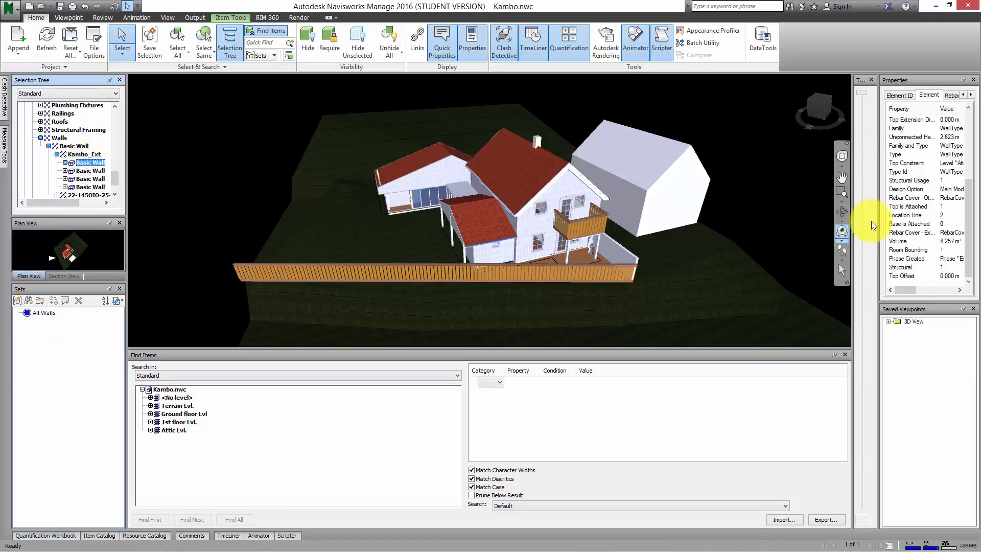
drag(879, 228, 762, 229)
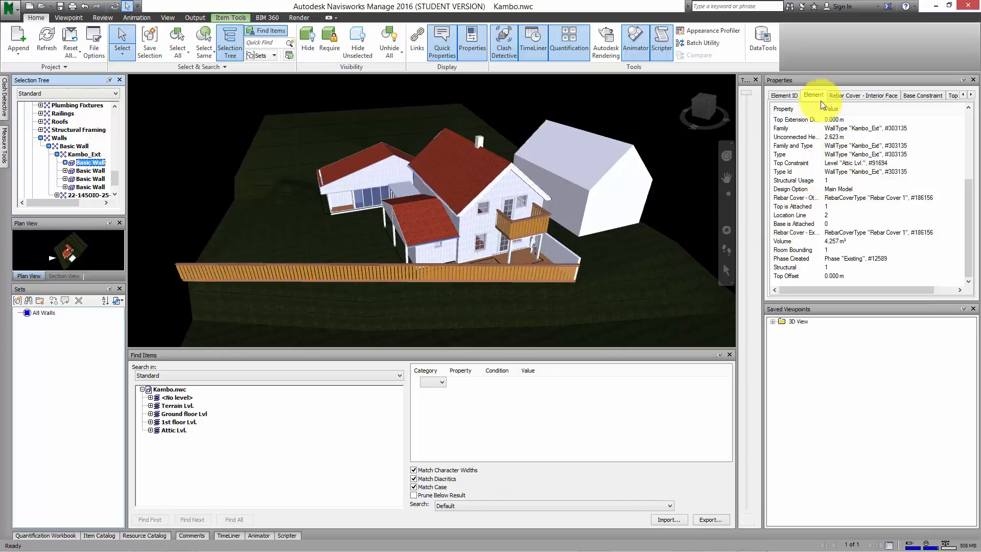
drag(970, 203, 963, 225)
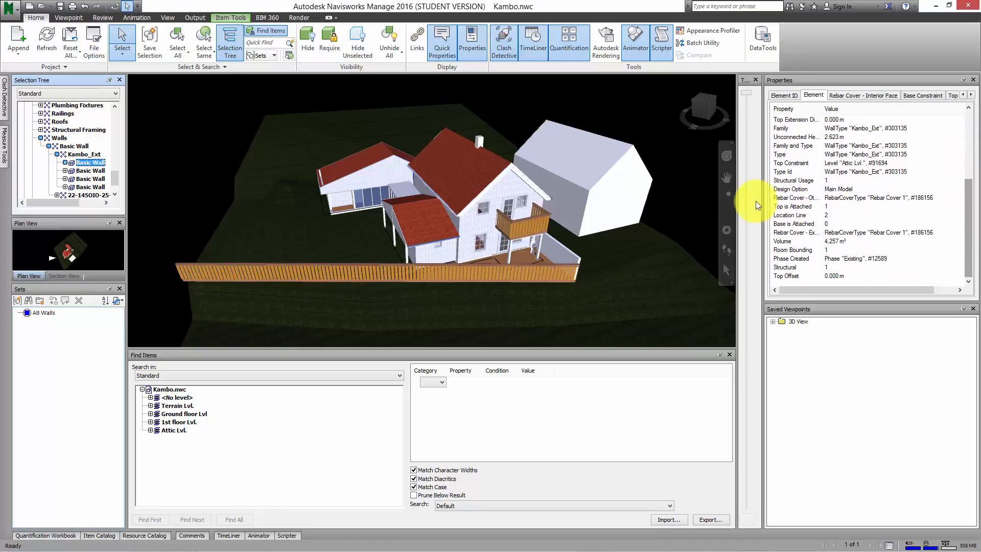
Widen the Category column of the search conditions and set the first condition's category to Element.
click(438, 384)
click(442, 384)
click(442, 384)
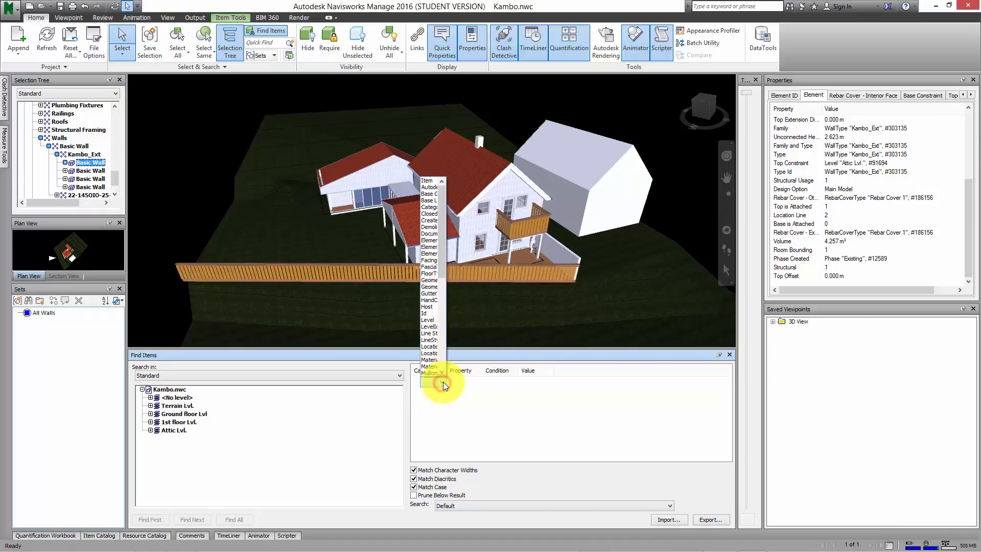
click(444, 413)
drag(445, 366, 587, 362)
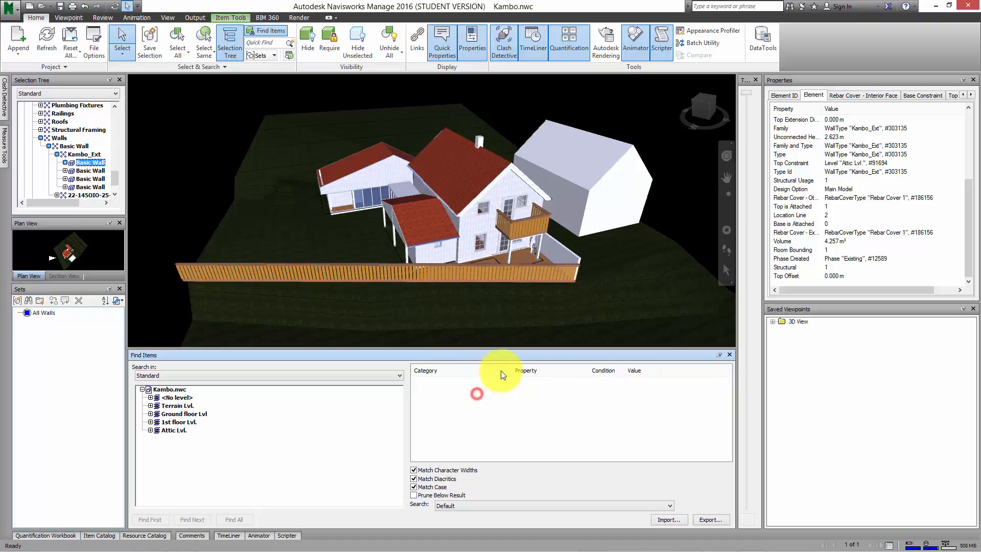
click(491, 383)
click(491, 383)
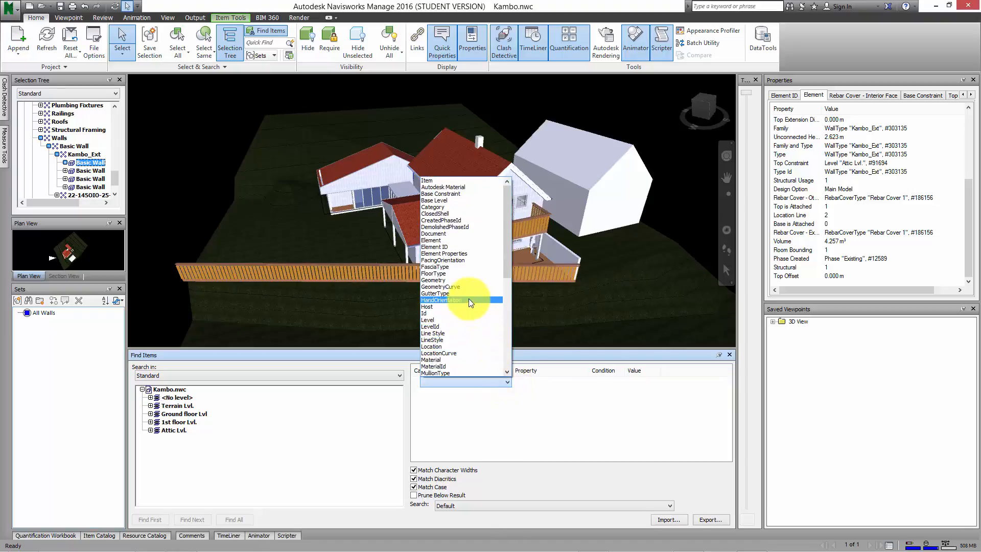
click(460, 241)
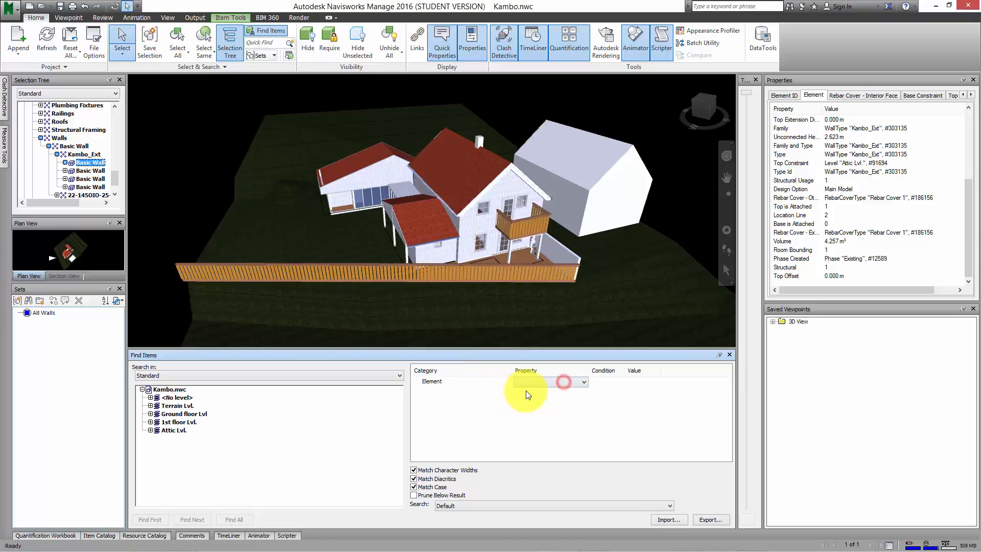
Choose Category as the property of the Element search condition.
click(573, 384)
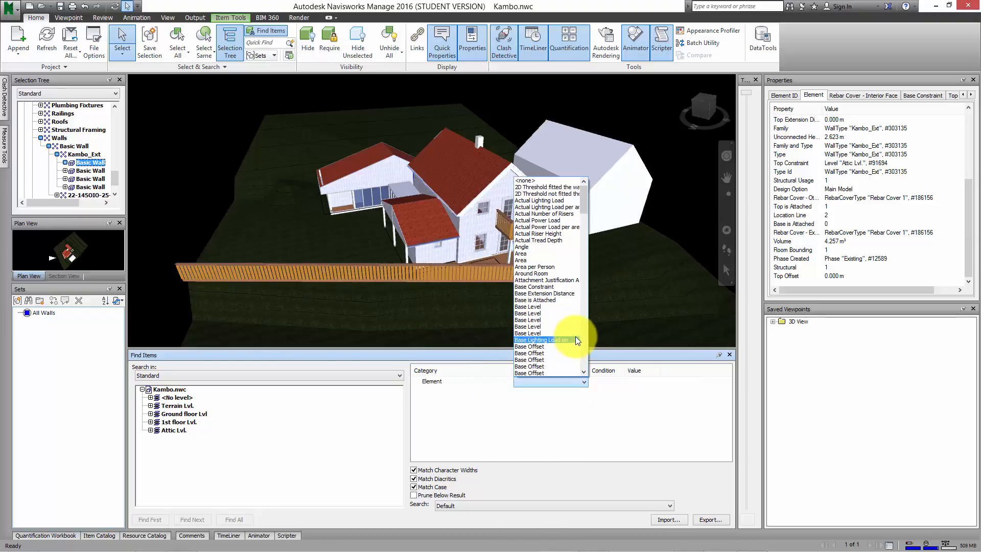
scroll(568, 321, down, 2)
scroll(568, 321, down, 3)
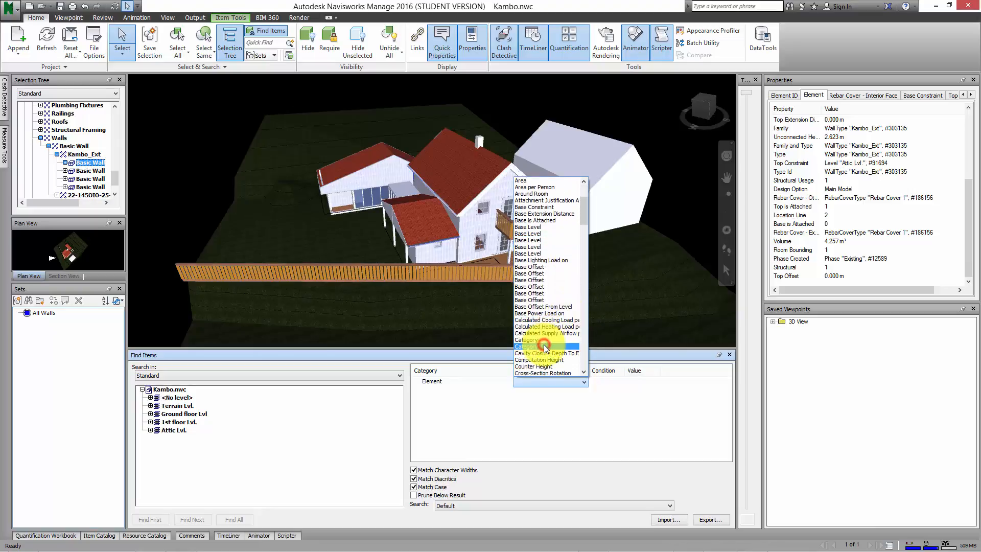
click(550, 340)
click(567, 414)
Complete the condition with = and the value Walls, and find all matching items in the model.
click(607, 383)
click(611, 381)
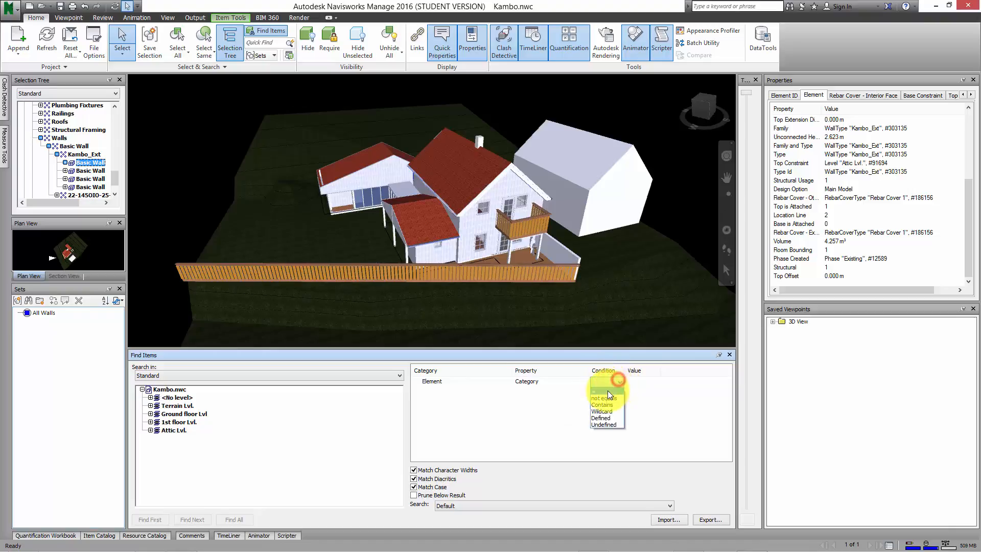
click(607, 391)
click(656, 383)
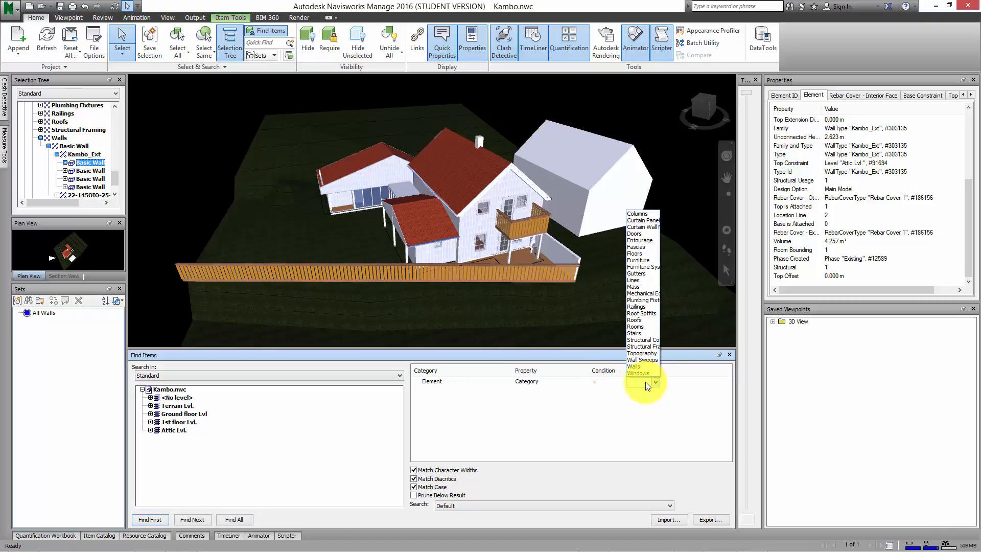
click(635, 366)
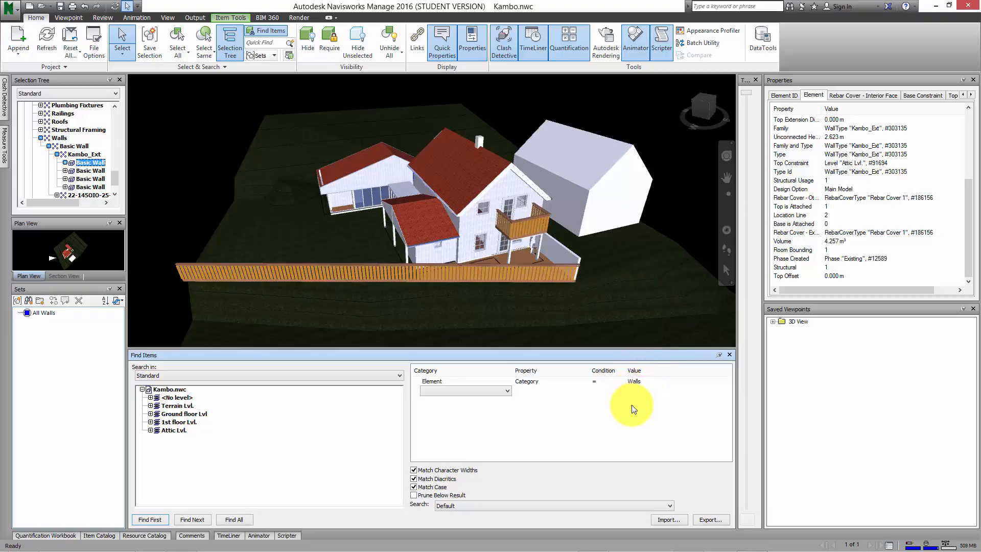
click(234, 519)
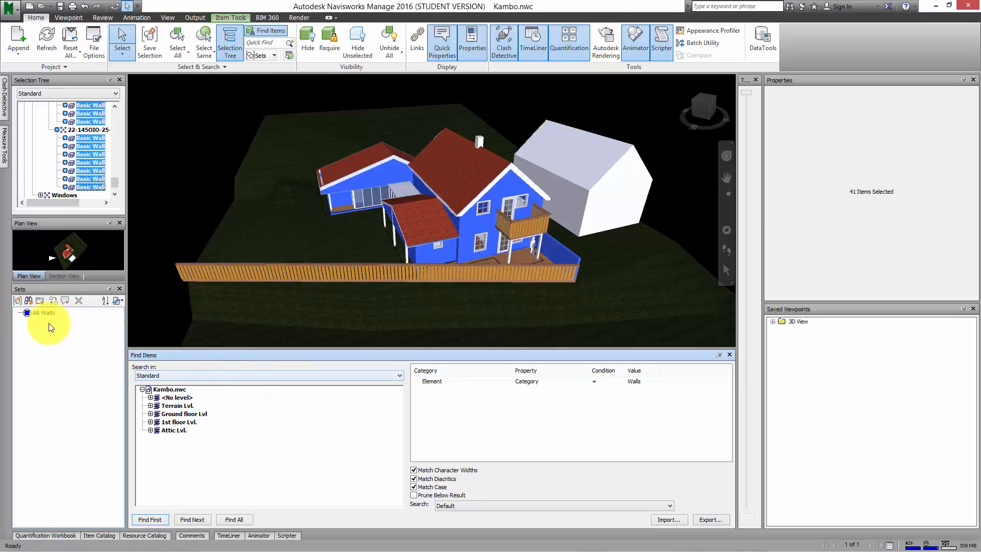
Save the current wall search as a search set and name it All Walls.
click(31, 303)
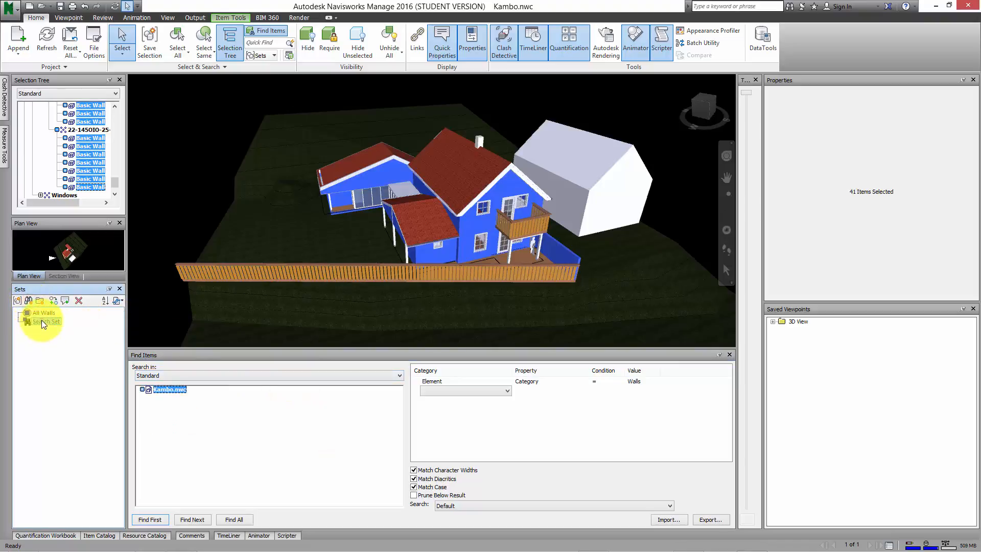
click(42, 324)
key(BackSpace)
key(BackSpace)
key(BackSpace)
key(Delete)
key(Delete)
key(Delete)
key(Delete)
key(Delete)
key(Delete)
key(Delete)
text(All Wall)
key(Return)
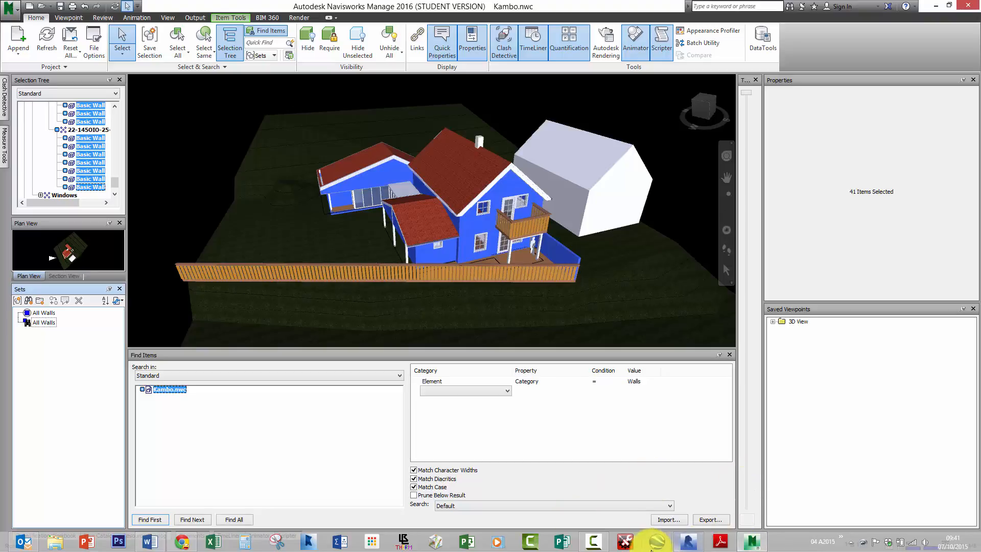
click(593, 540)
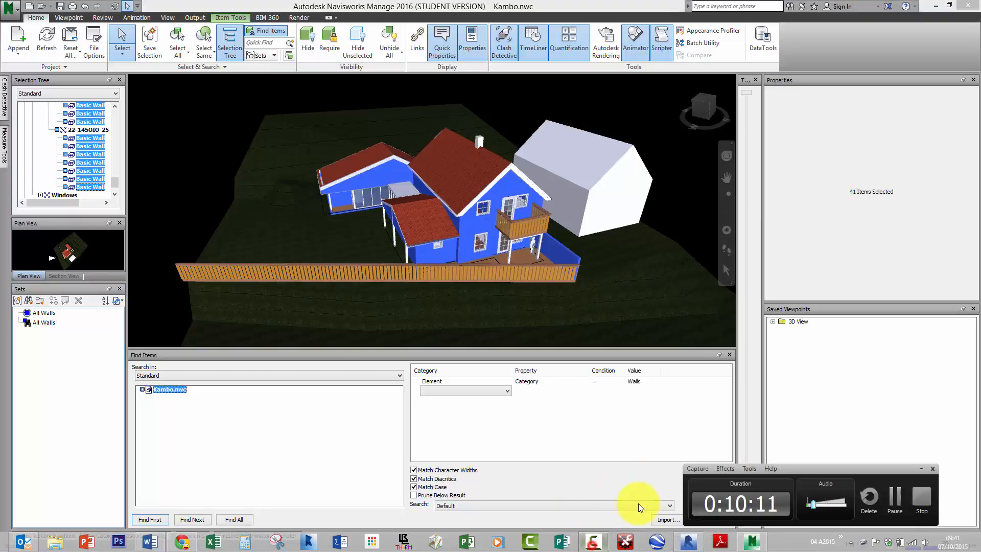
click(892, 493)
click(561, 439)
click(305, 422)
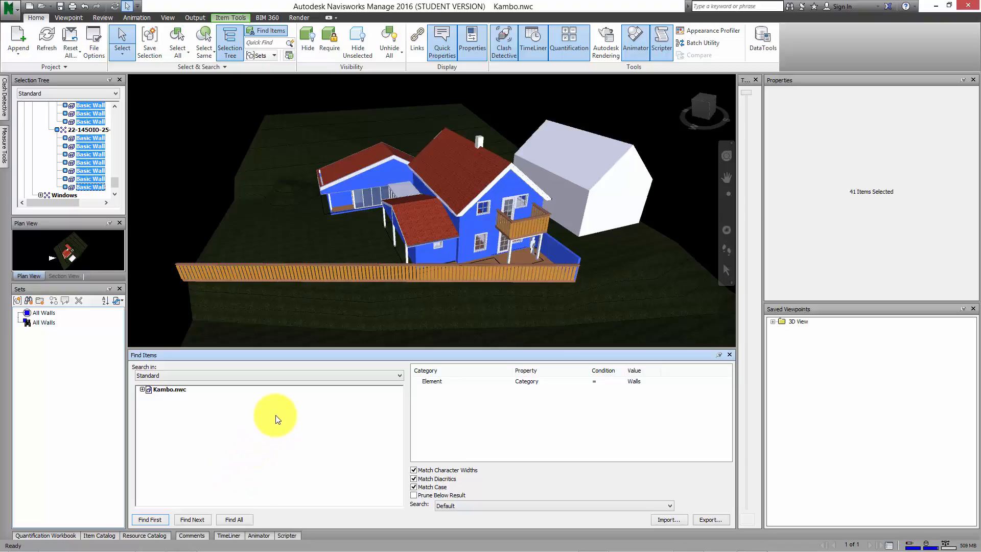
click(167, 17)
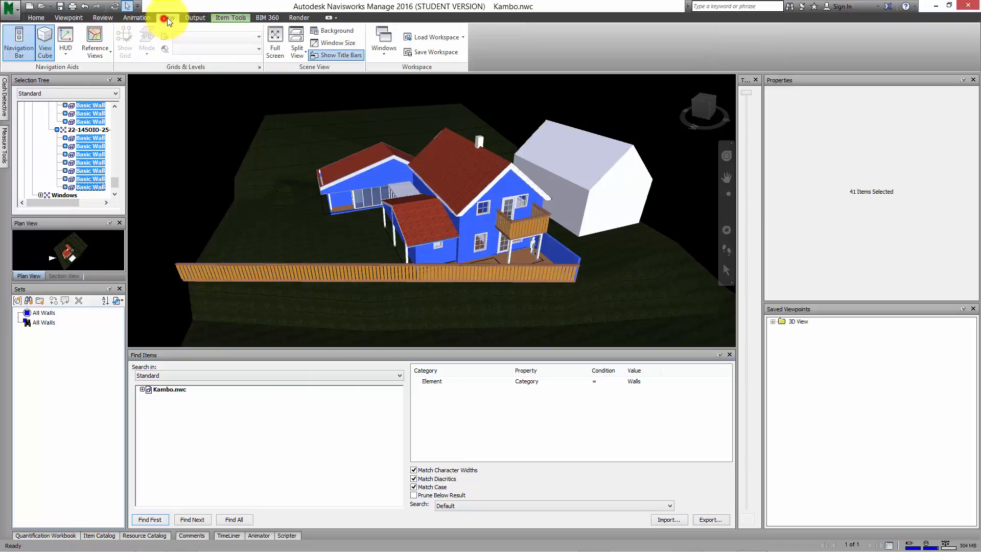
click(457, 34)
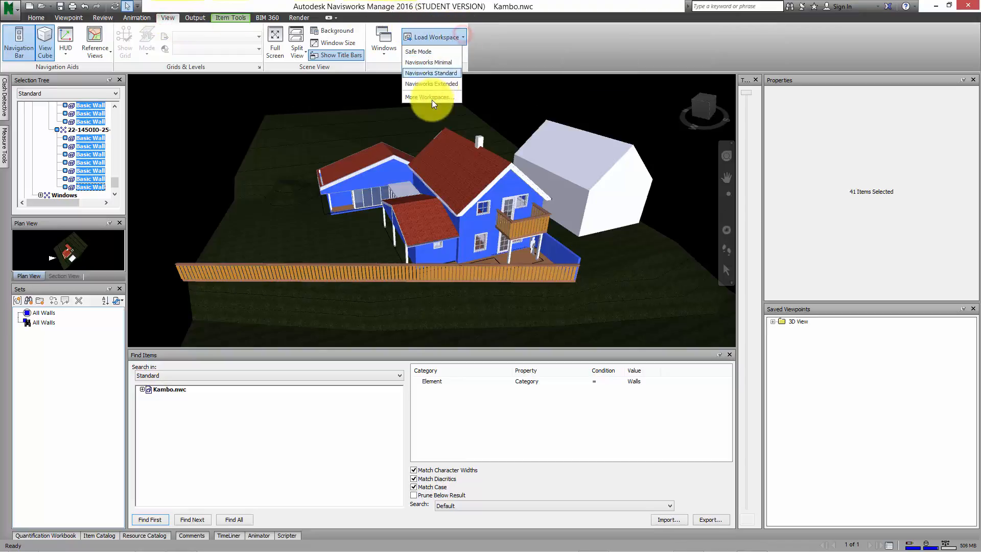
click(691, 419)
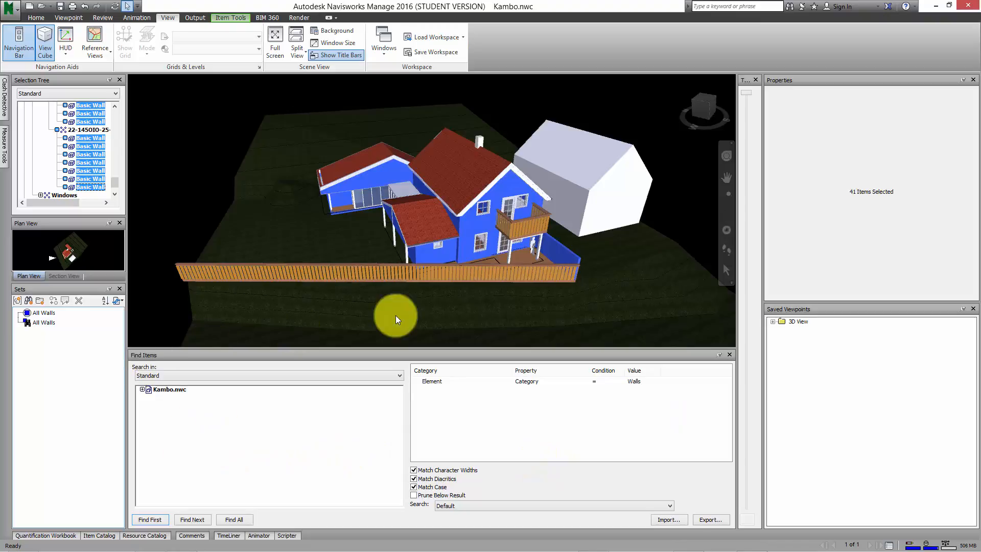
click(688, 404)
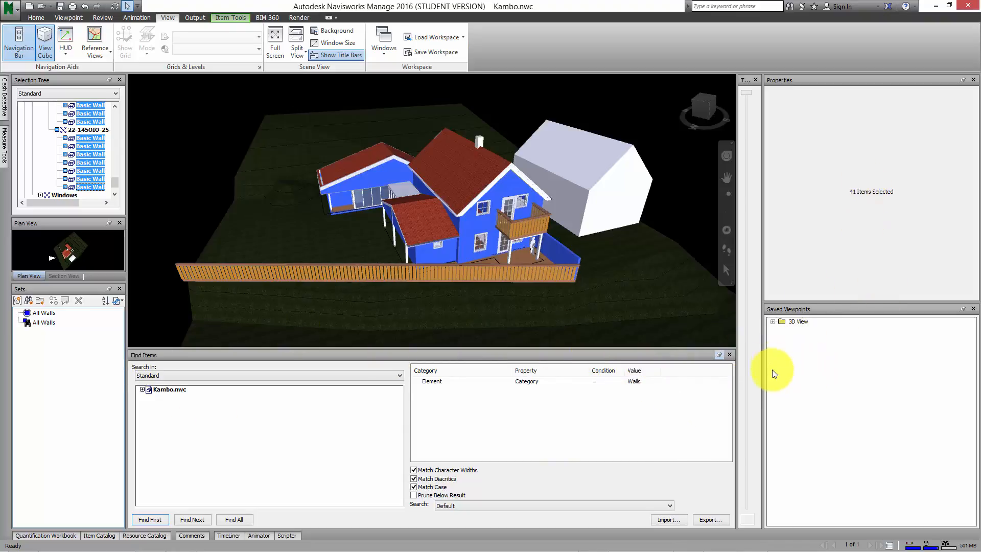
Auto-hide the Find Items window, then pin the Quantification Workbook open and enlarge it upward.
click(720, 355)
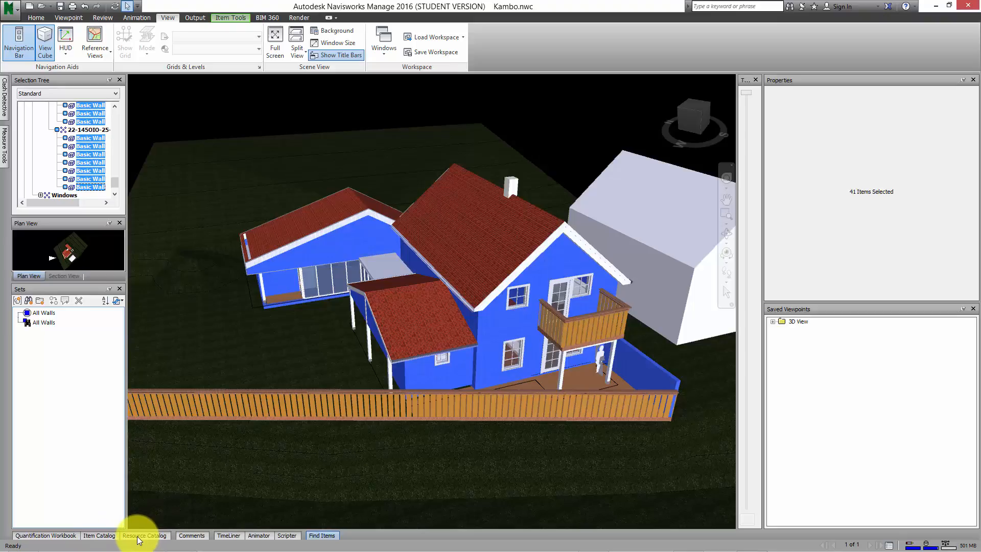
click(57, 537)
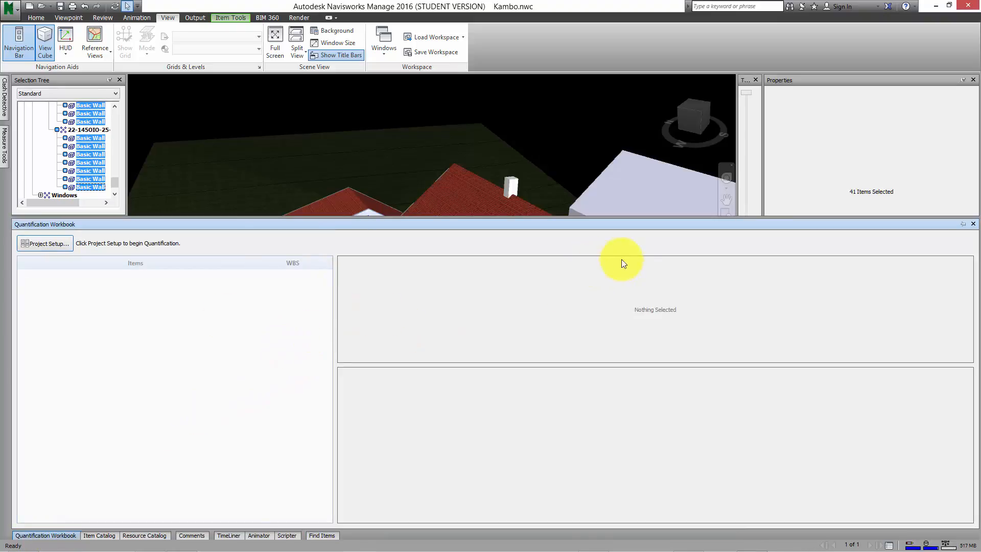
click(959, 224)
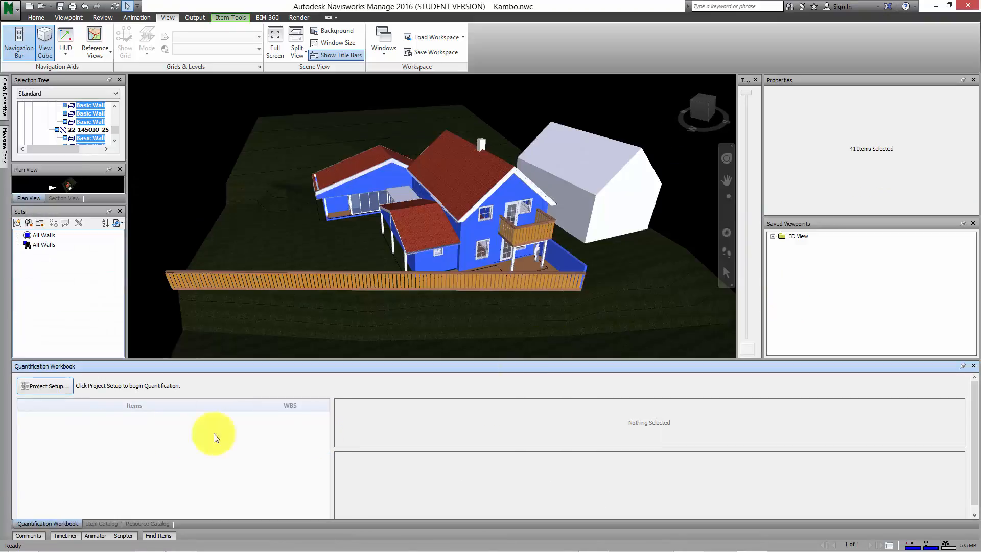
drag(267, 360, 258, 258)
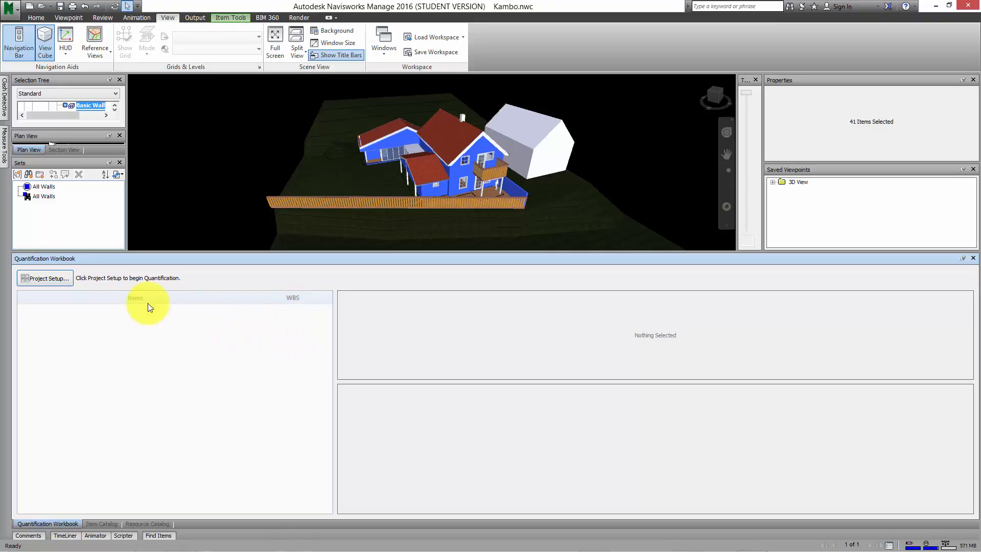
Set up the quantification project with the V&S Catalog (NavisWorks) XML file numbered 13 from Downloads and create the takeoff database.
click(66, 277)
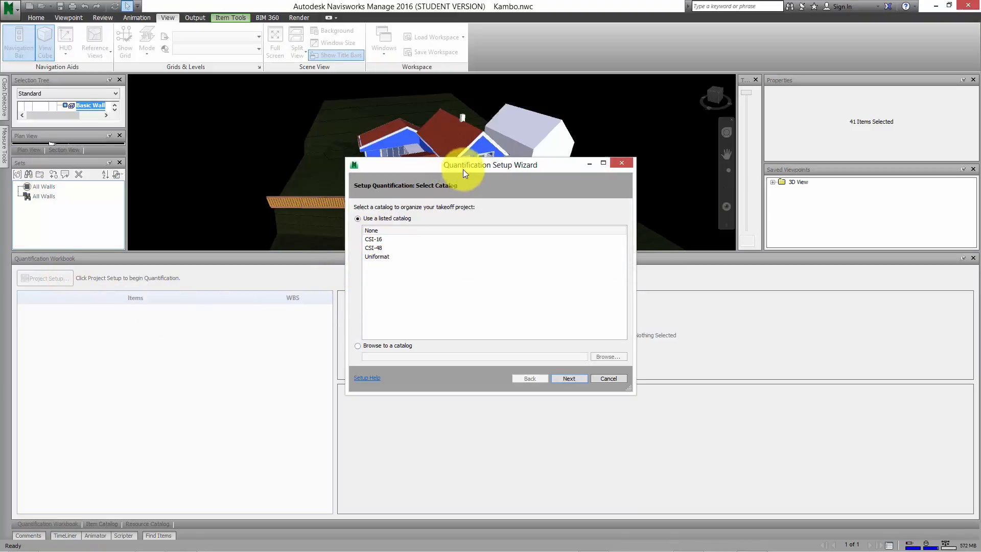
drag(467, 174, 466, 192)
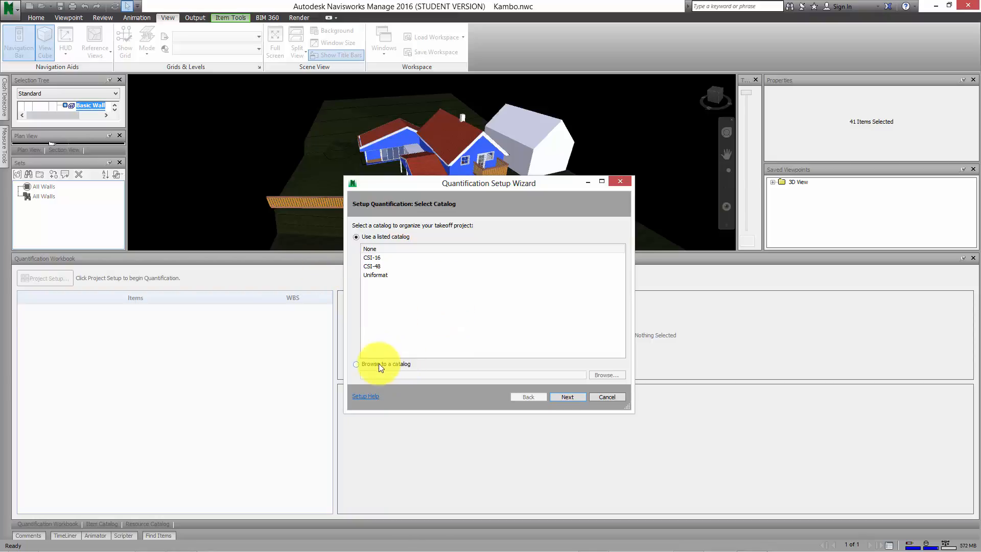
click(357, 364)
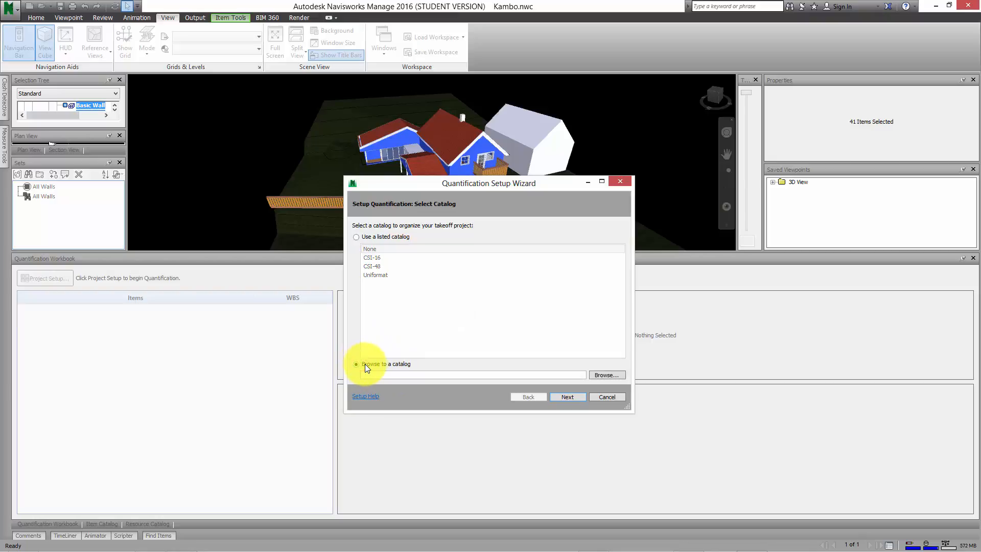
click(600, 375)
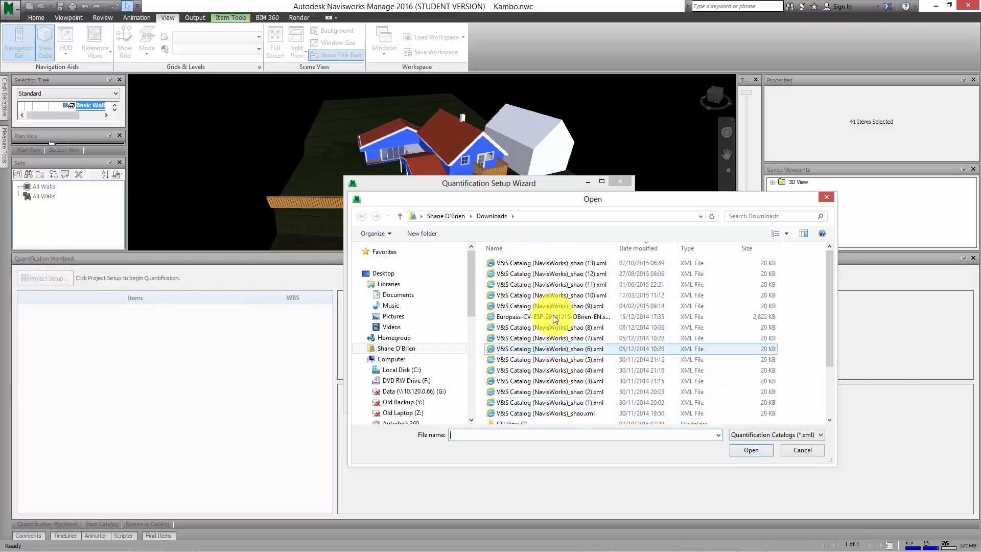
double_click(547, 262)
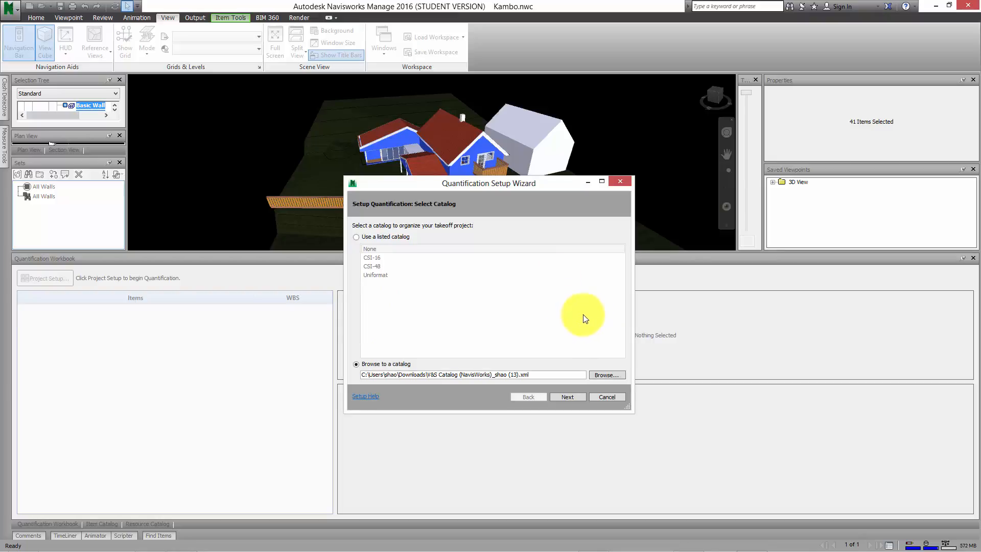
click(568, 400)
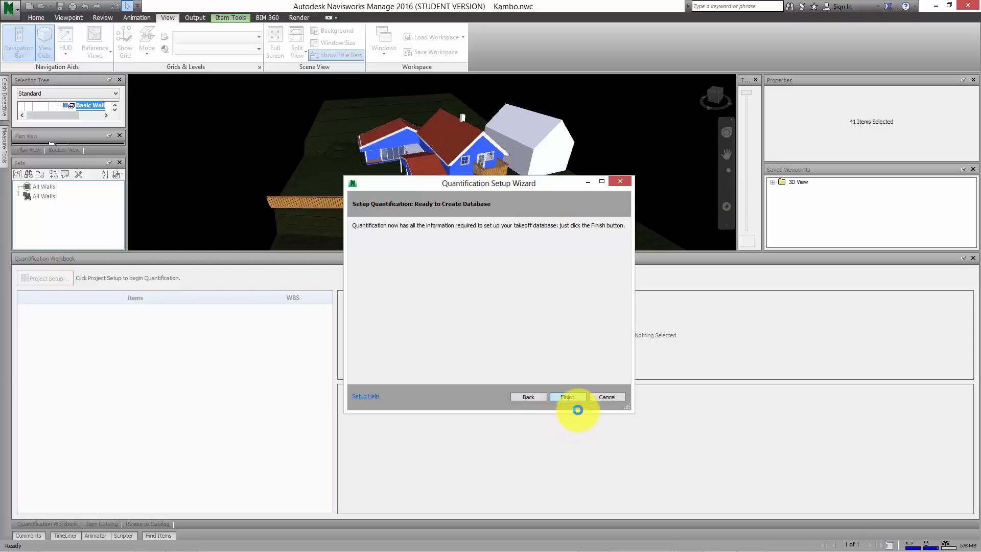
click(568, 397)
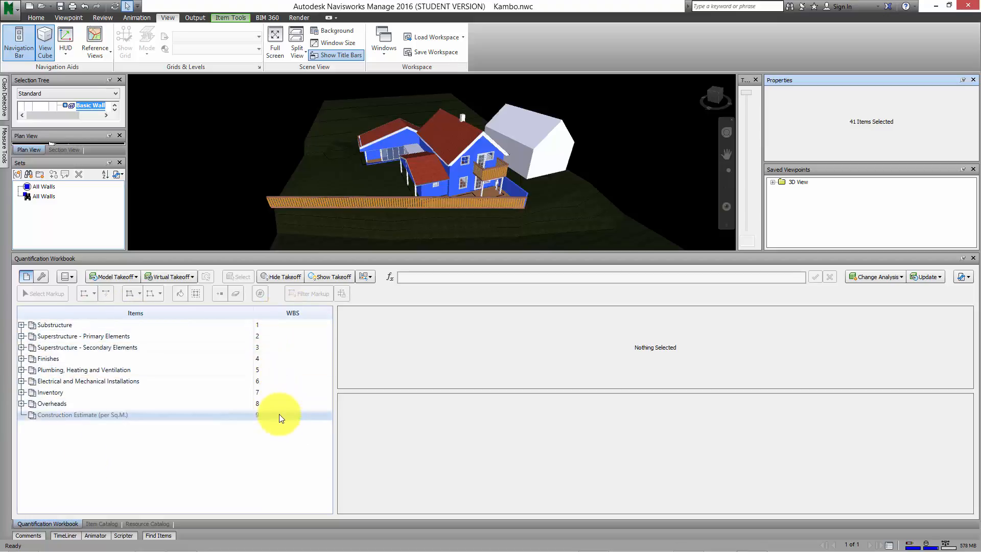
Examine the item groups under Superstructure - Primary Elements and Superstructure - Secondary Elements, collapsing each one again.
click(22, 336)
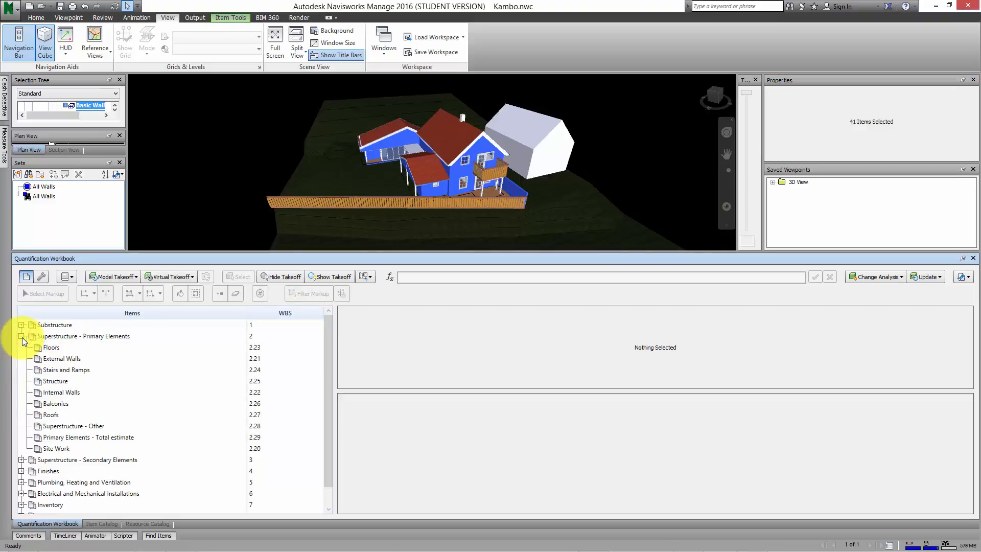
click(22, 336)
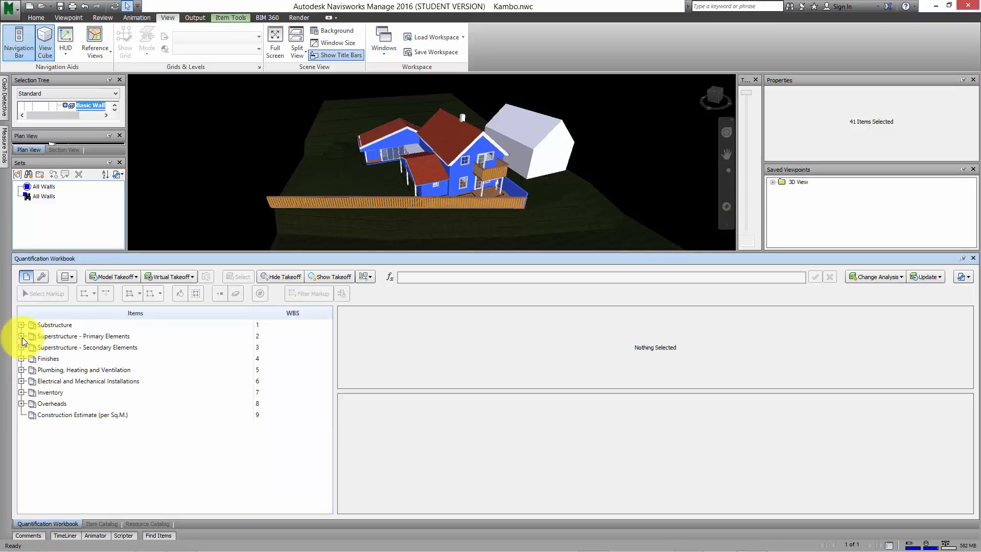
click(22, 337)
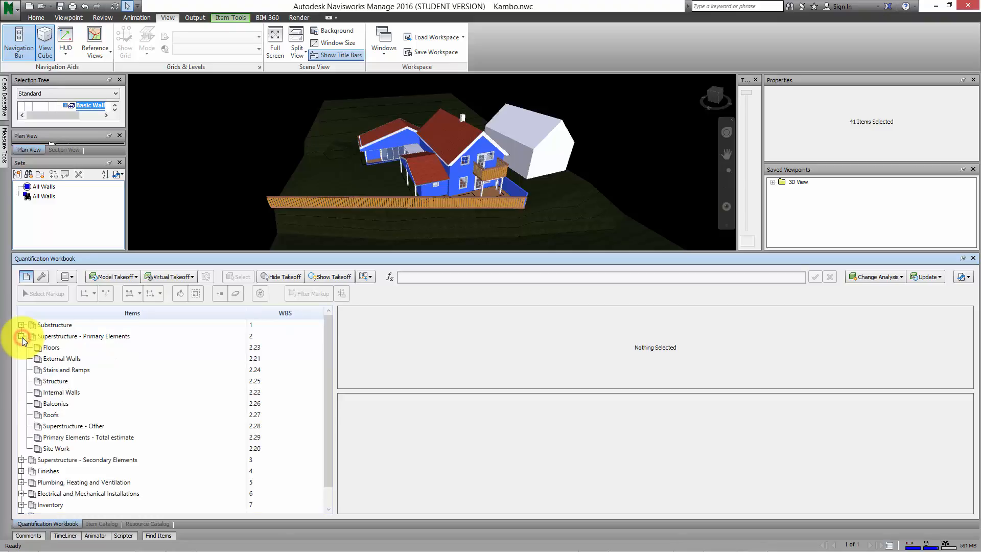
click(22, 336)
click(21, 348)
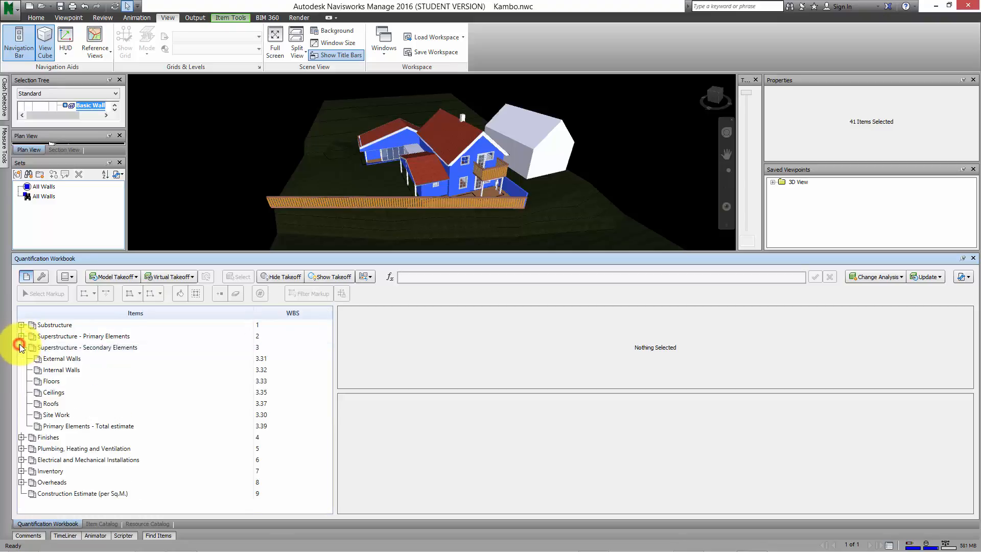
click(21, 347)
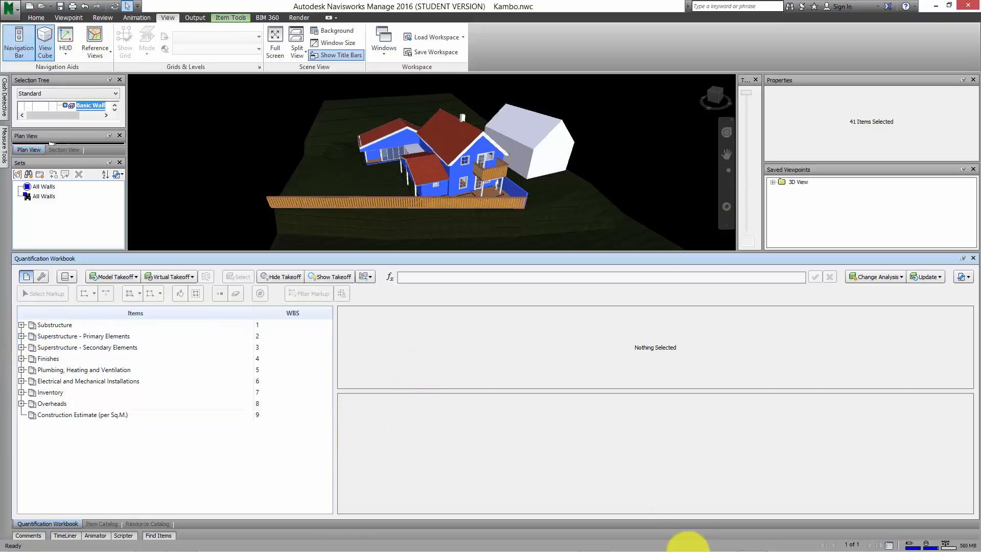
mouse_move(690, 544)
click(593, 541)
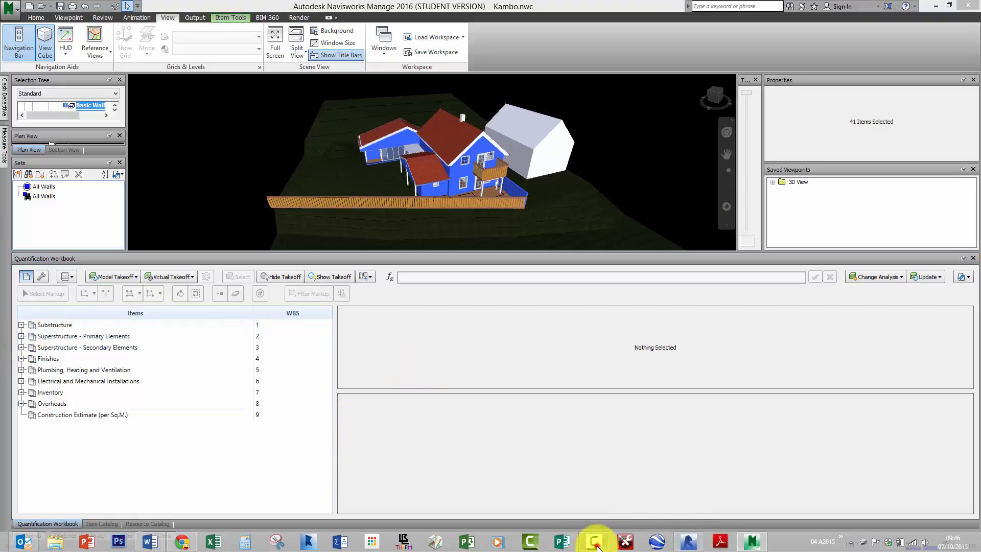
Shrink the Quantification Workbook's height so the 3D view above it becomes larger.
click(901, 480)
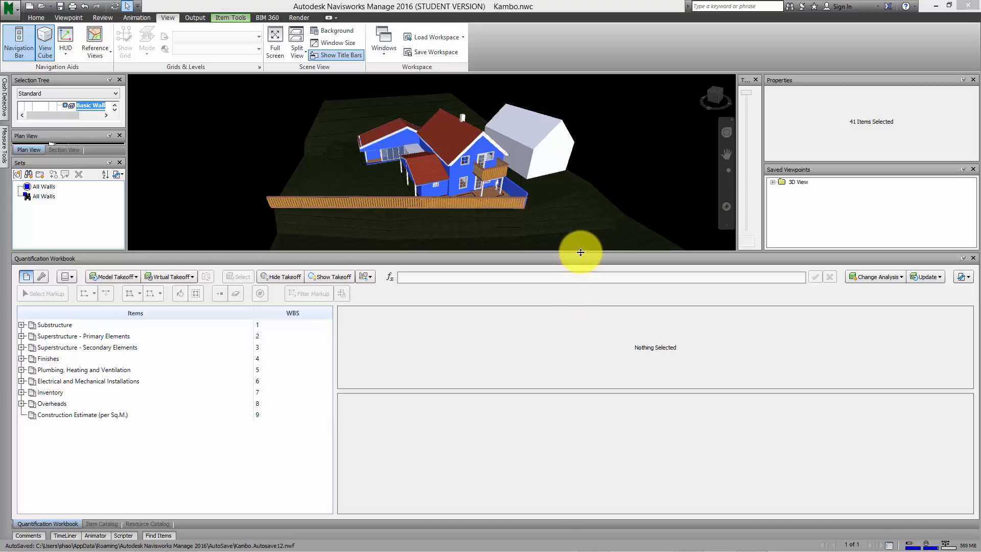
drag(580, 252, 317, 368)
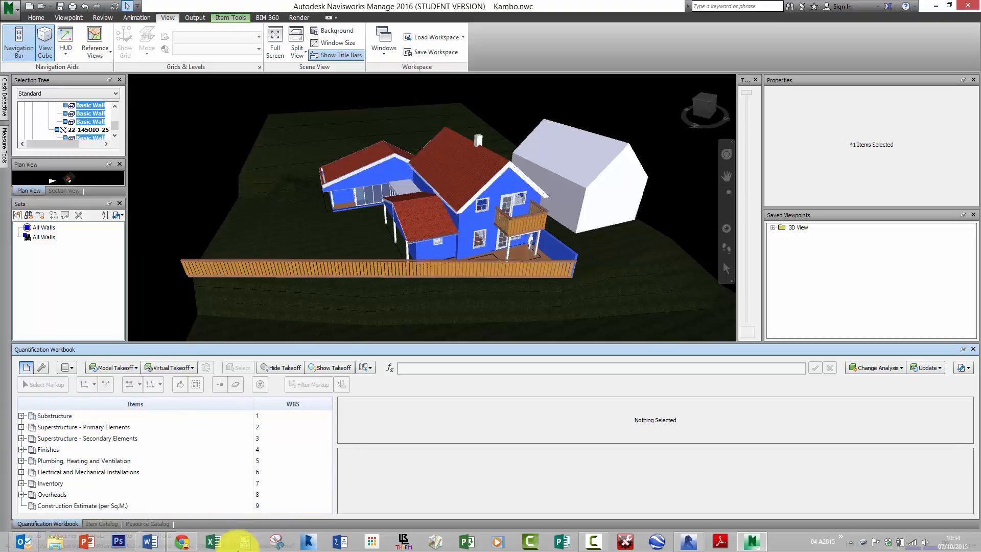
Switch to Word, open the recent document SfbCS-ElementalbreakdownwithIllustration (10).docx, enable editing and maximize its window.
click(151, 545)
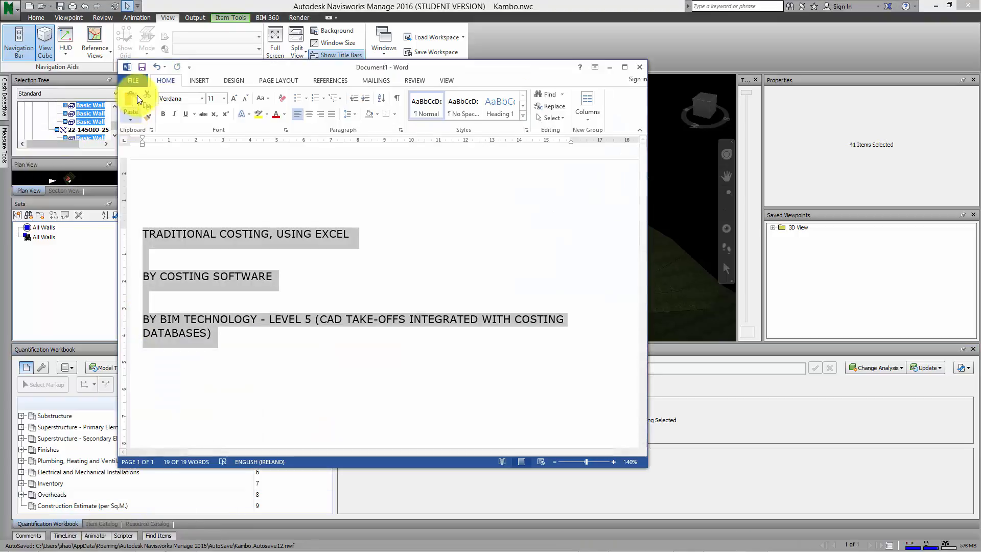
click(136, 82)
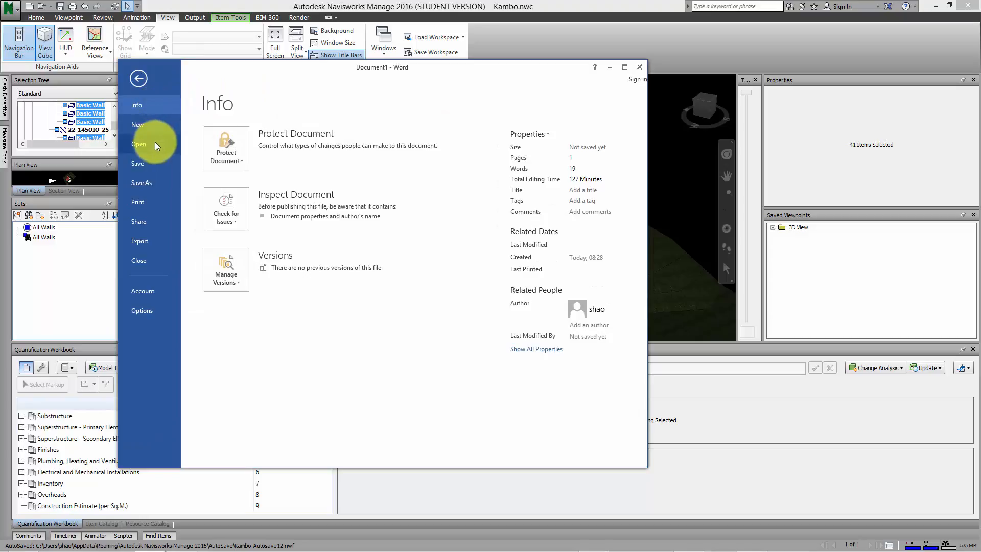
click(141, 143)
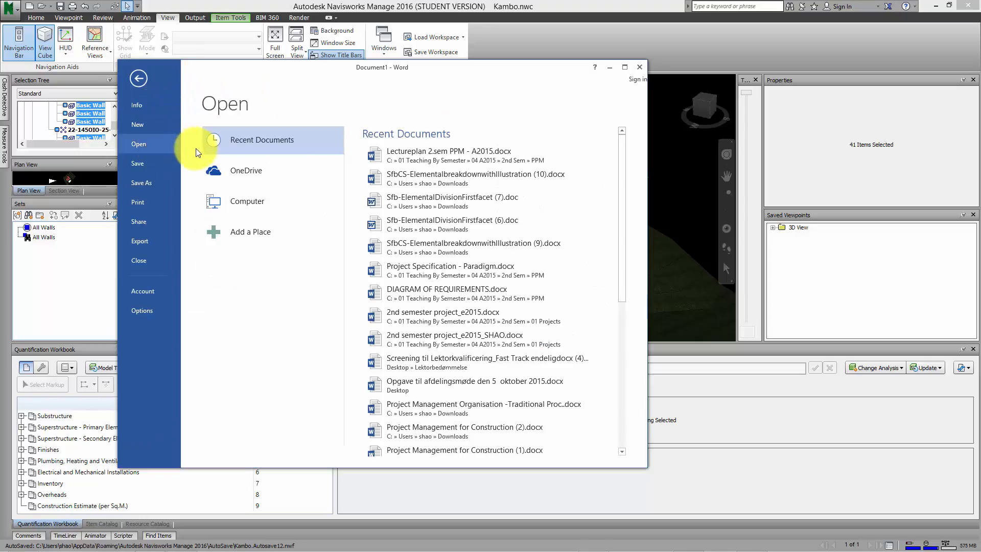
click(448, 186)
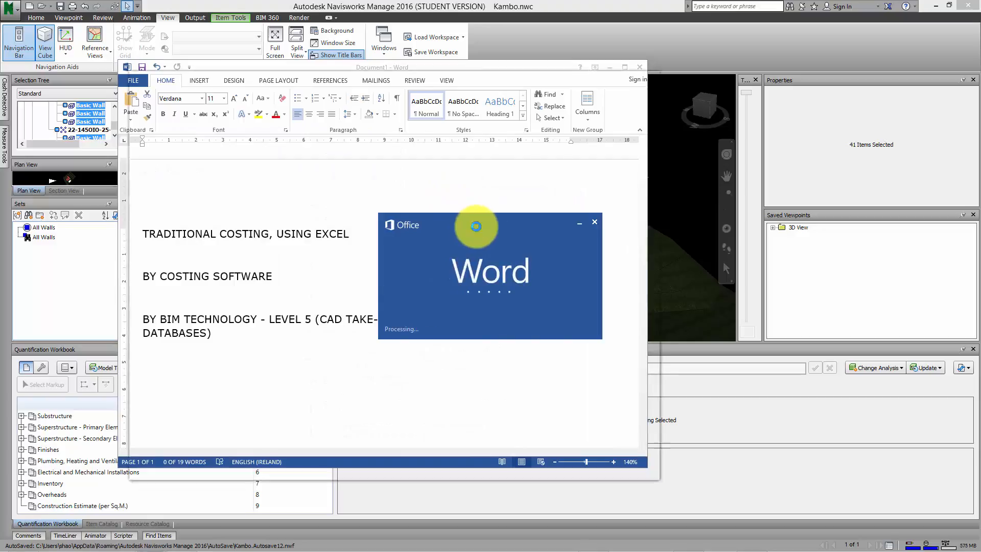
click(575, 90)
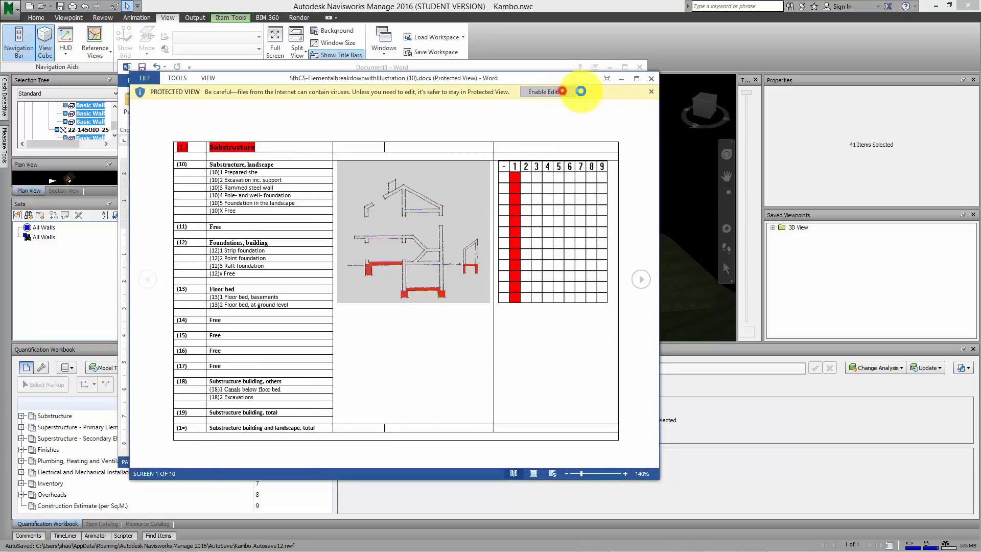
click(635, 80)
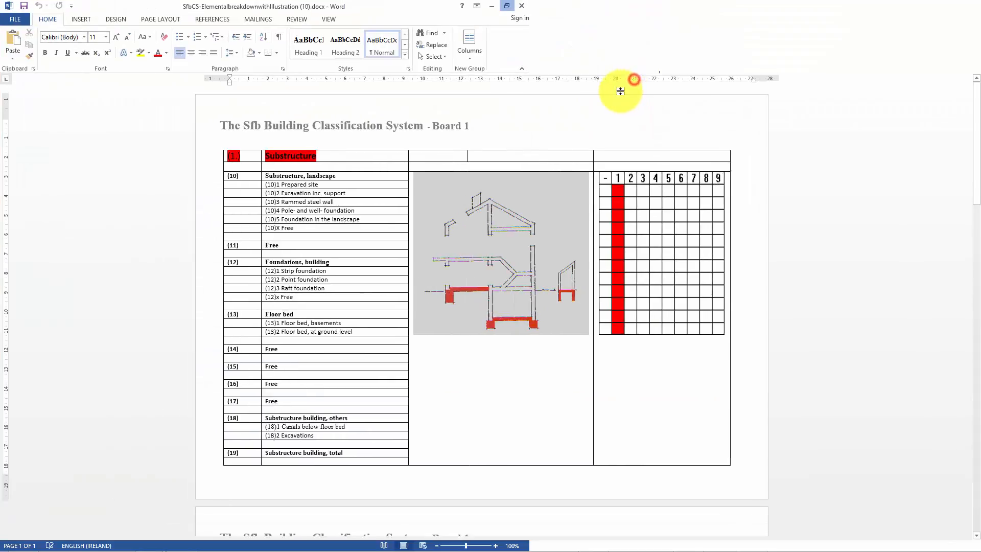
Examine the Sfb classification tables from Substructure through Superstructure and Completion to Surfaces, and return to Navisworks.
scroll(352, 278, down, 6)
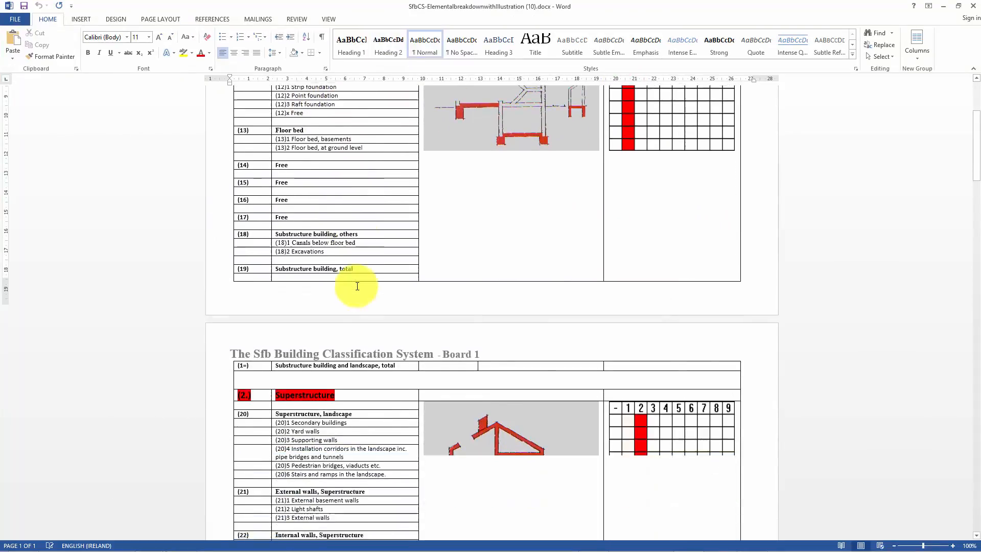
scroll(351, 280, up, 2)
scroll(351, 280, down, 2)
scroll(350, 280, up, 5)
scroll(355, 283, up, 1)
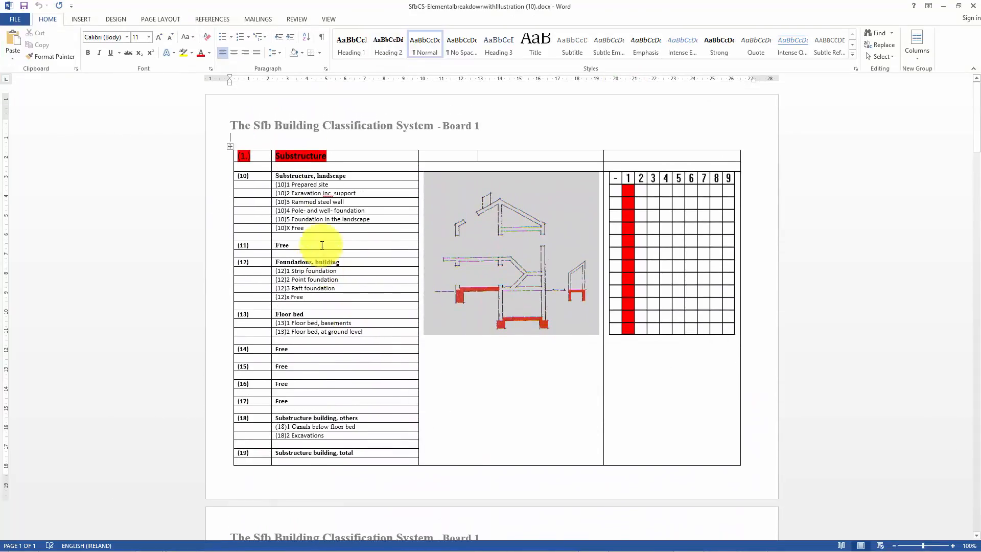
scroll(308, 184, down, 9)
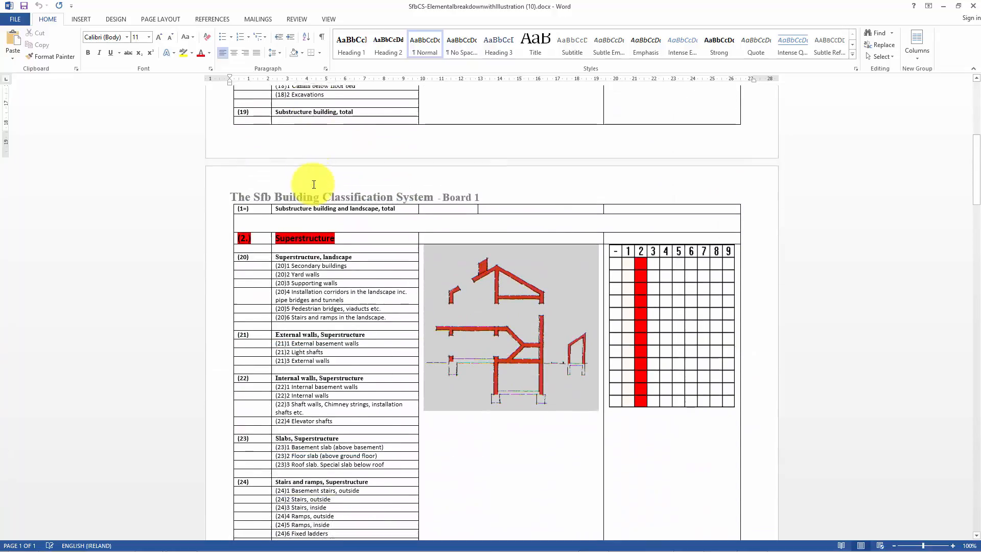
scroll(312, 203, up, 1)
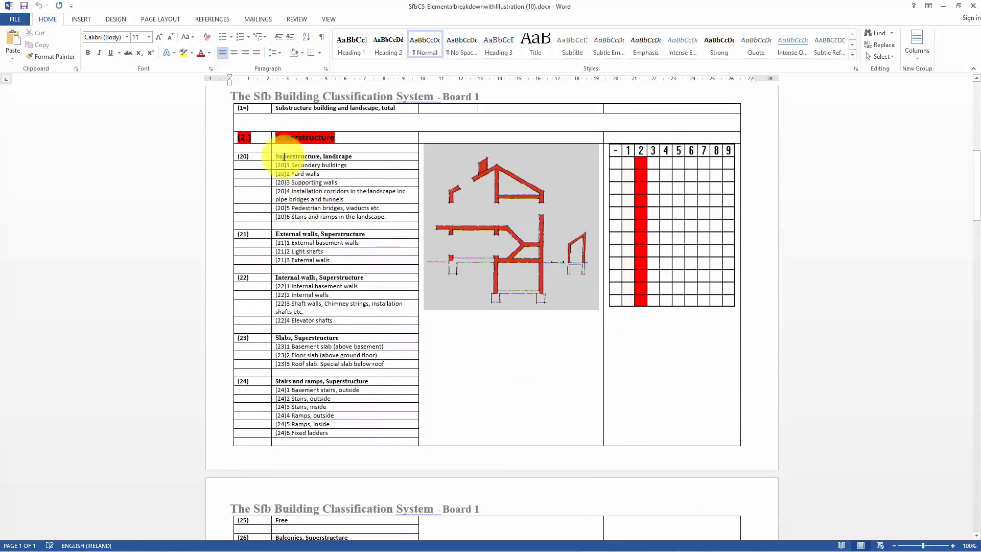
scroll(298, 160, down, 10)
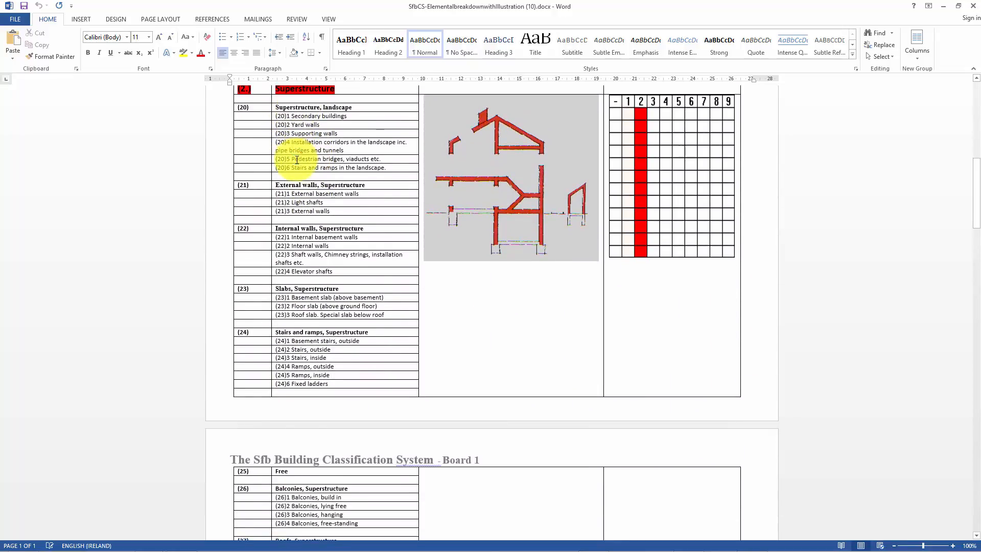
scroll(320, 188, up, 7)
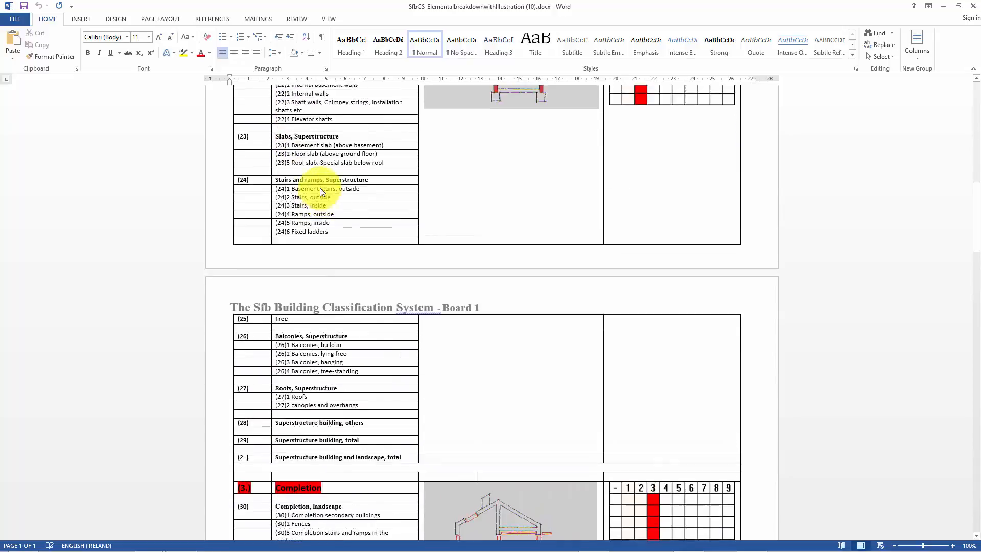
scroll(336, 180, up, 6)
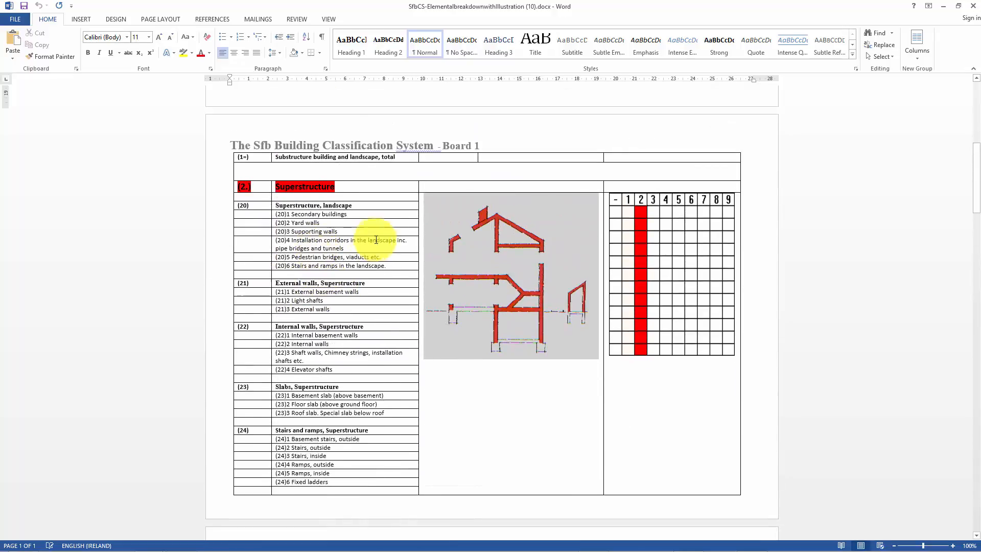
scroll(296, 256, down, 8)
scroll(305, 258, down, 10)
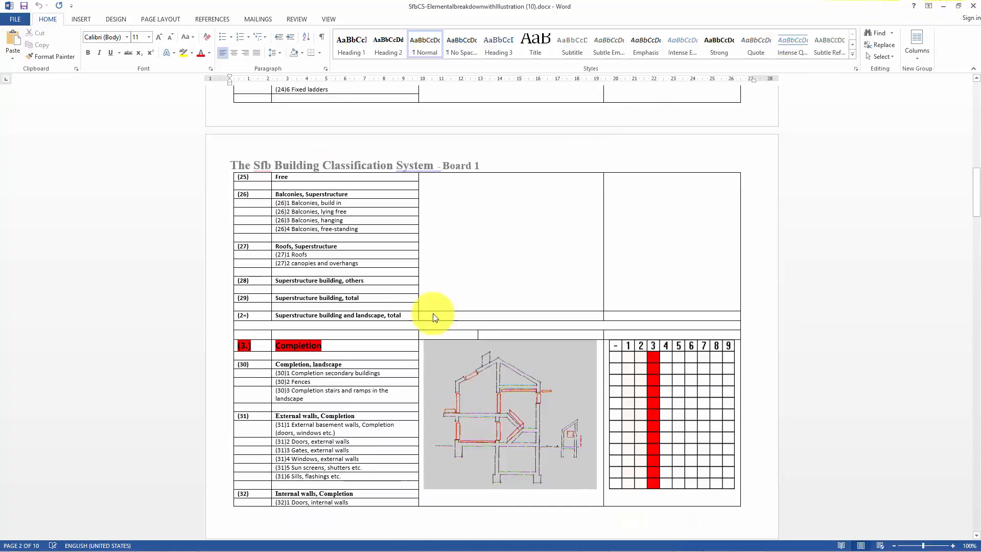
scroll(432, 307, down, 10)
scroll(714, 142, down, 19)
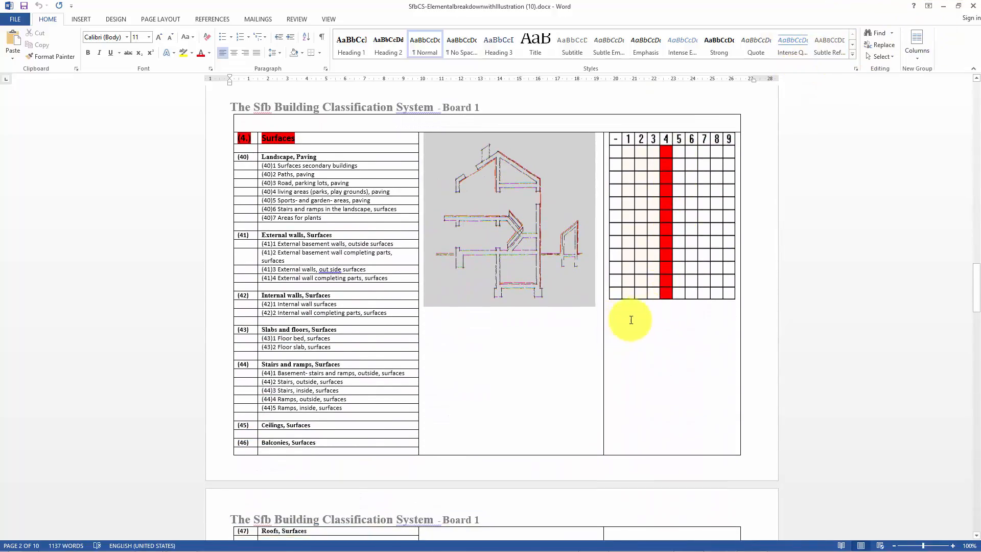
click(943, 6)
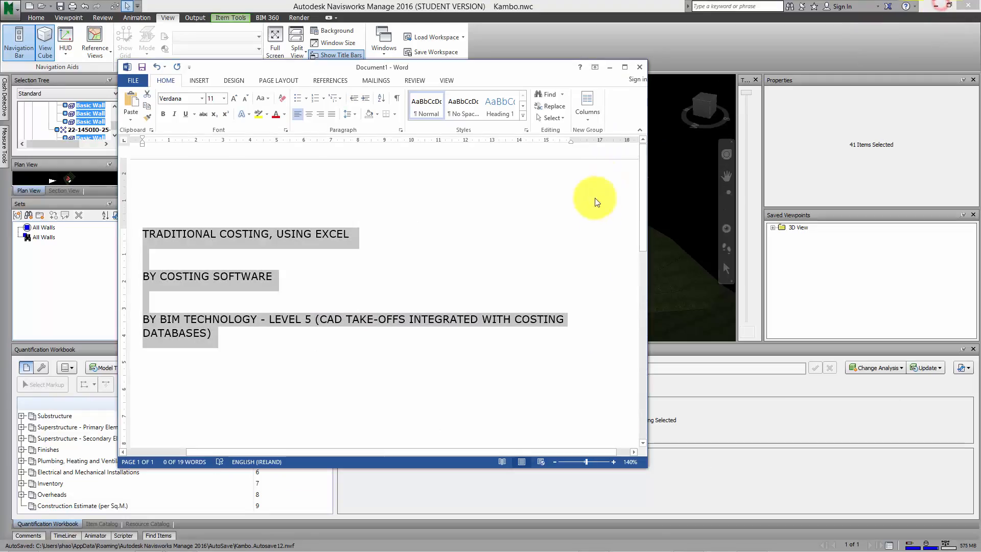
click(781, 347)
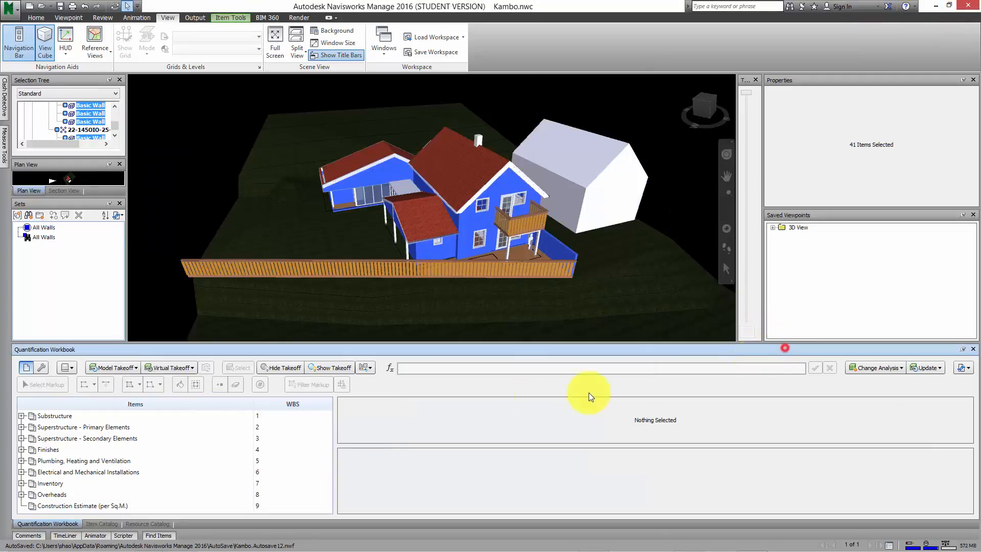
Take off the selected wall model items into the External Walls group under Superstructure - Primary Elements.
click(22, 427)
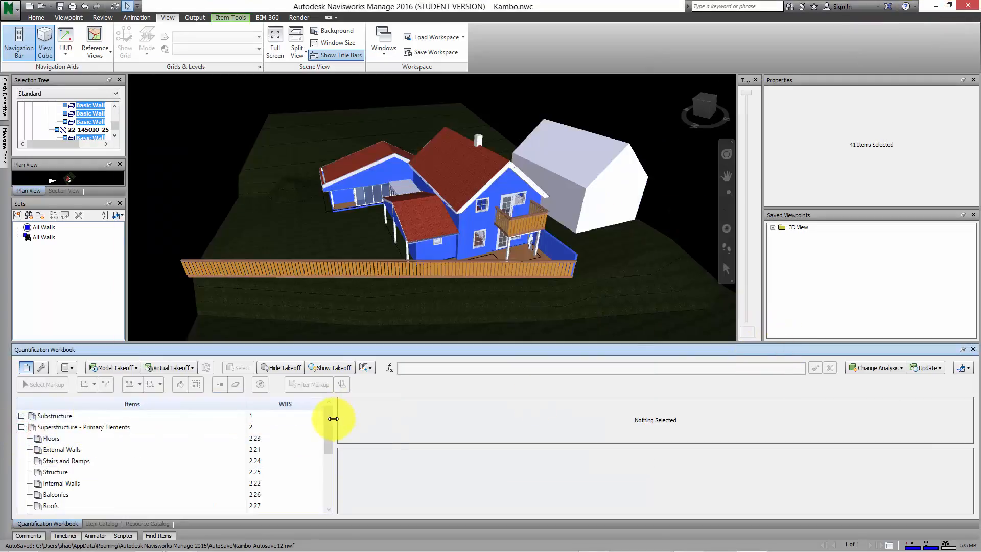
mouse_move(328, 417)
mouse_down()
mouse_move(328, 458)
mouse_move(328, 431)
mouse_up()
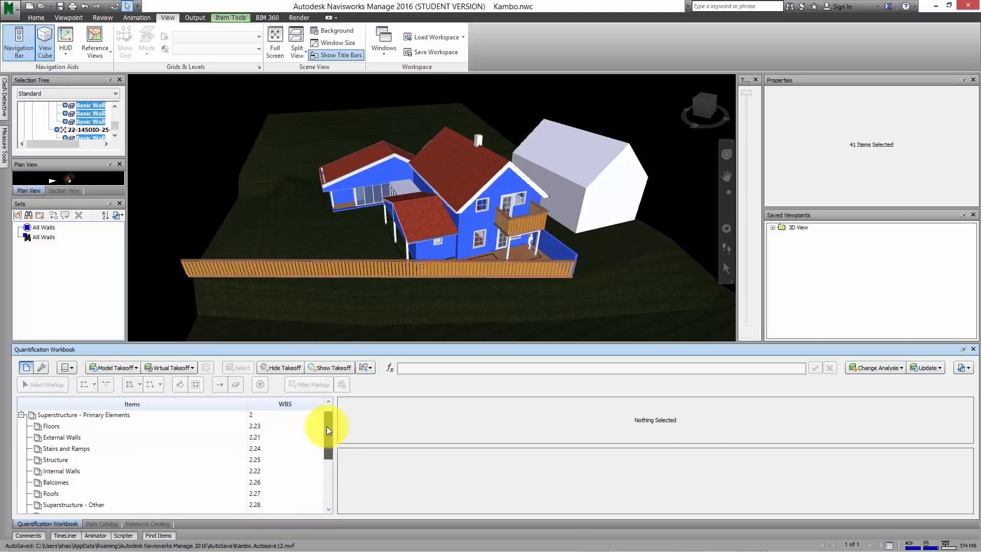
drag(329, 431, 330, 418)
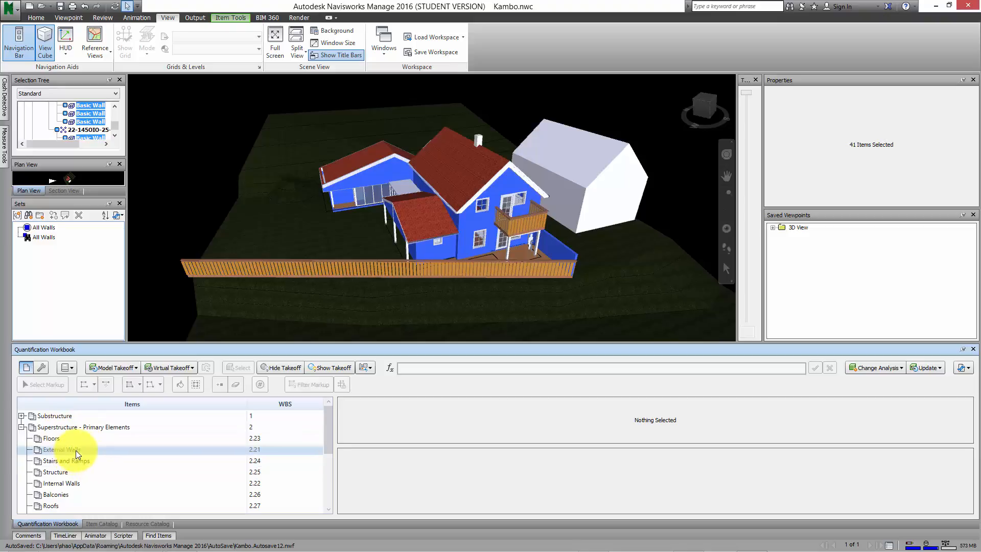
click(100, 450)
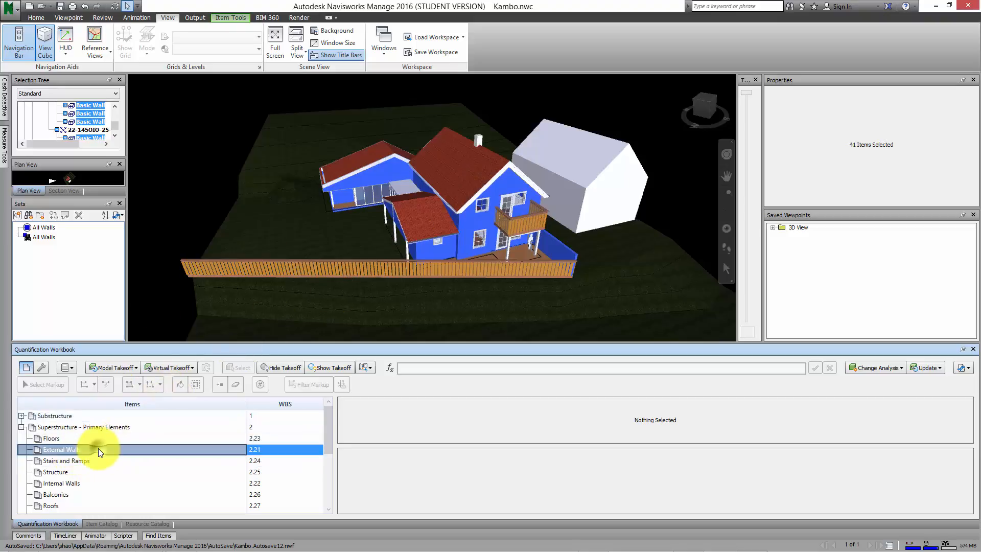
right_click(100, 452)
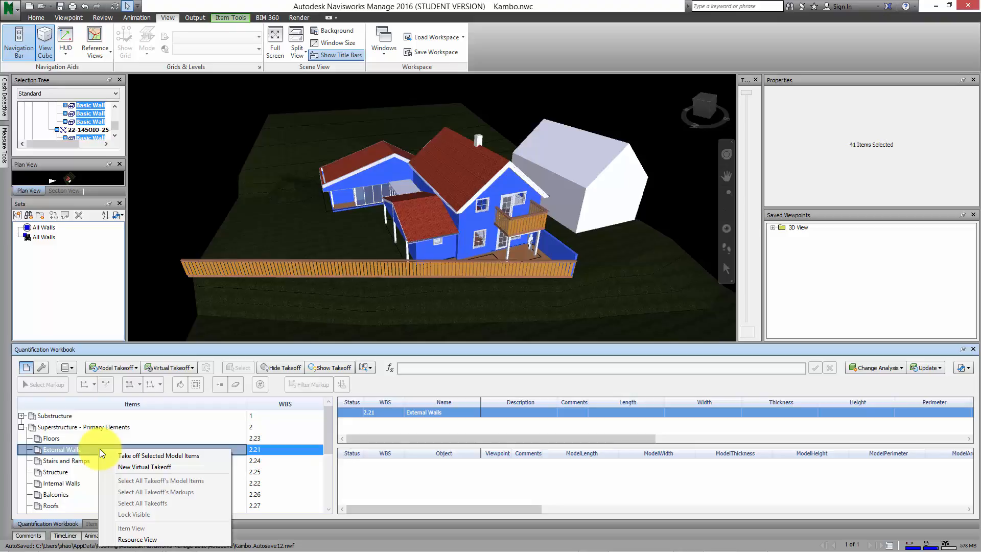
click(139, 455)
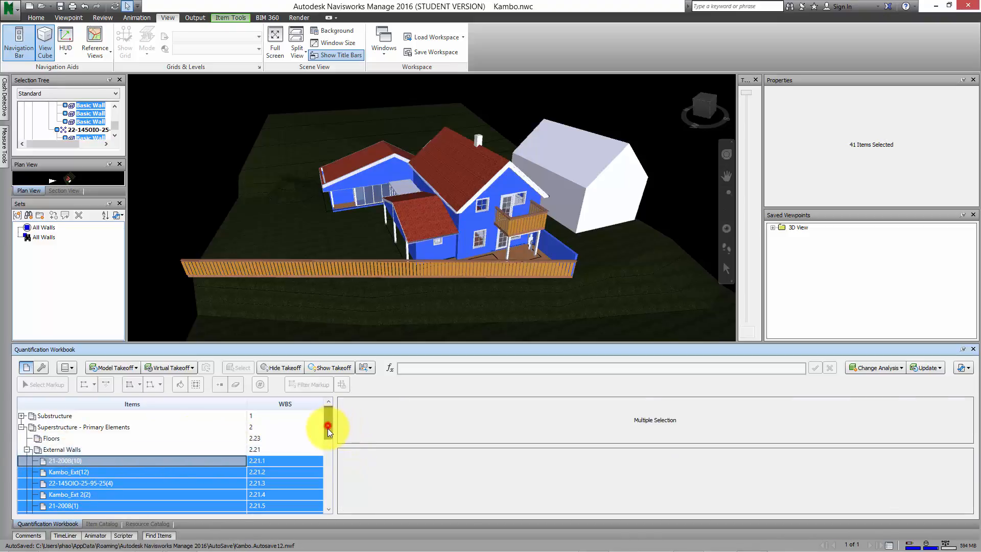
Review the takeoff quantities listed for the External Walls group, then collapse the group.
drag(327, 432, 327, 436)
click(53, 433)
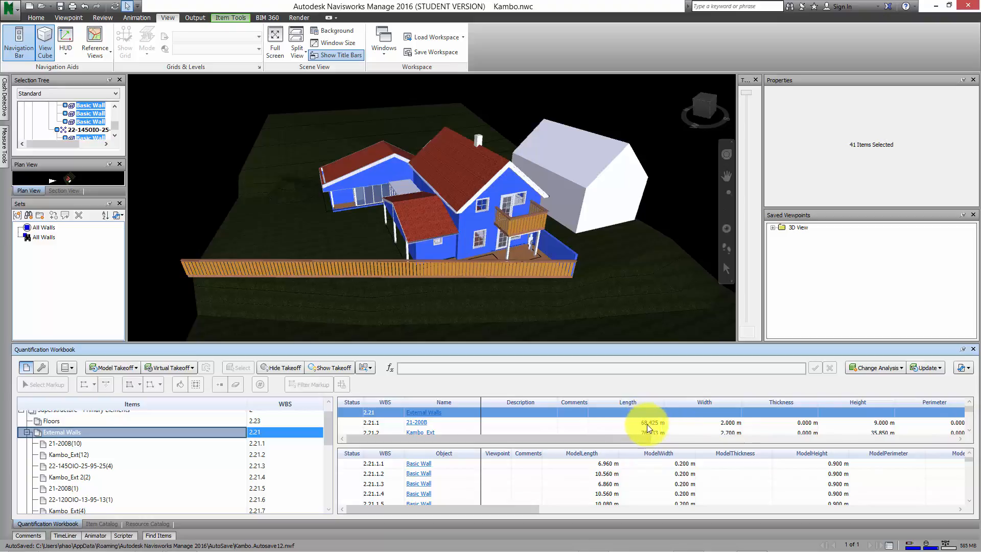
click(819, 439)
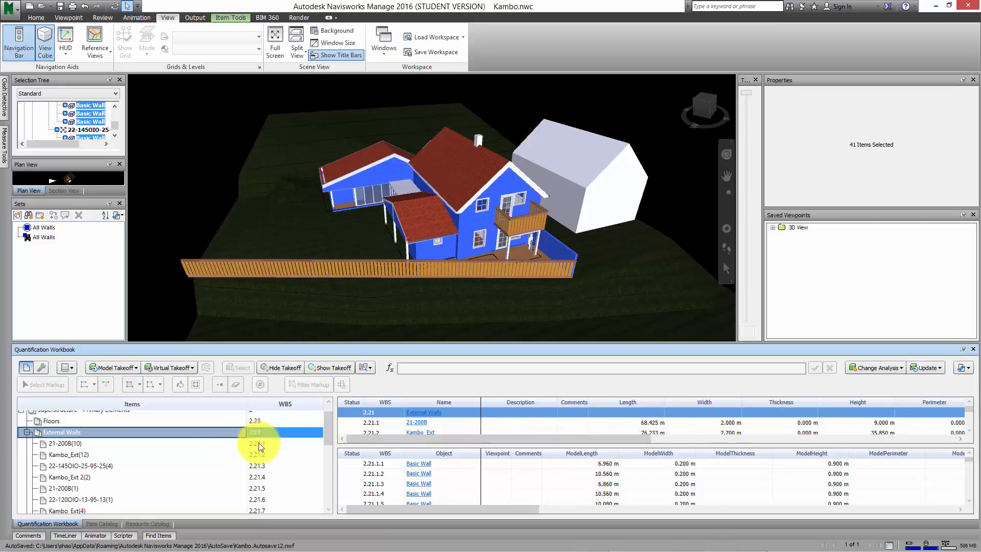
click(27, 432)
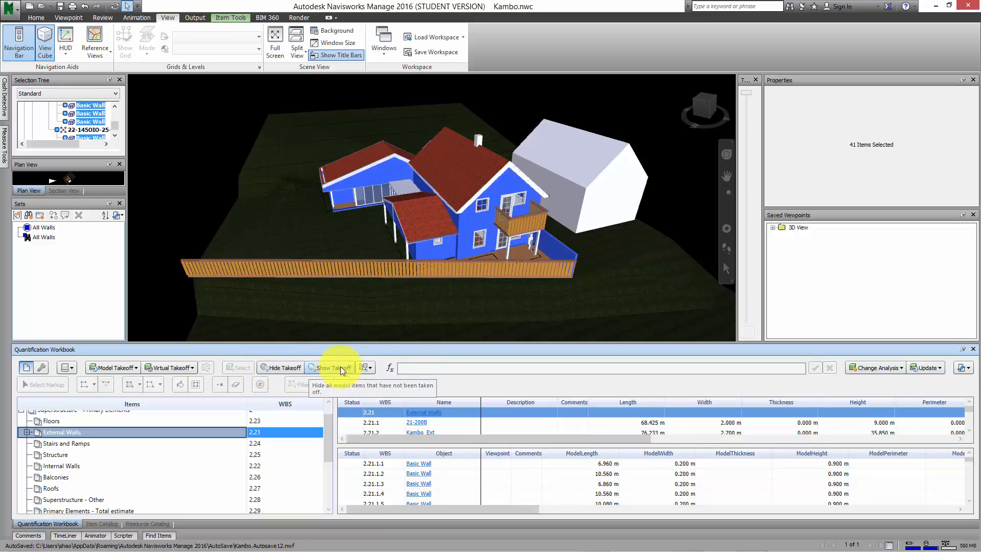
Hide the taken-off walls, show only the takeoff while orbiting the house, and switch back to hiding the takeoff.
click(281, 369)
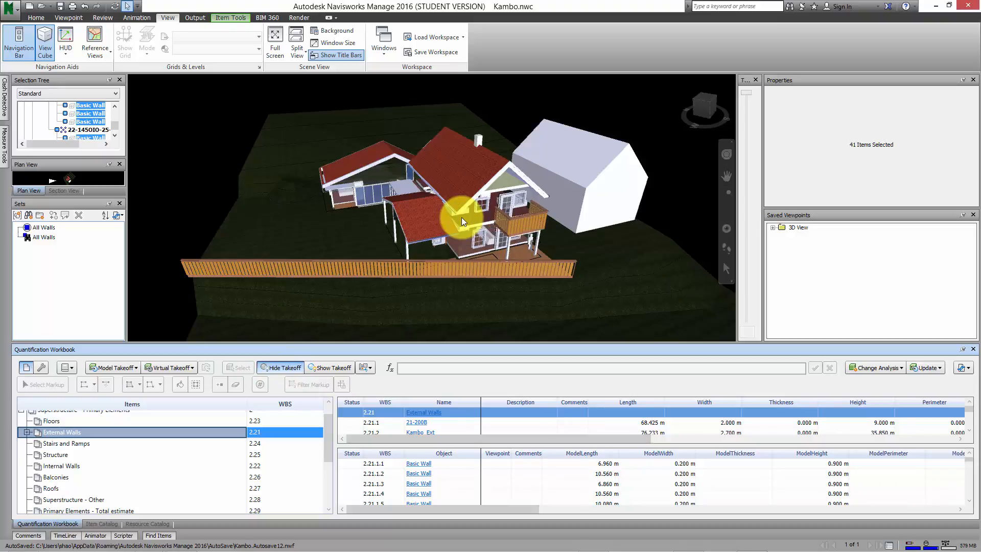
click(331, 370)
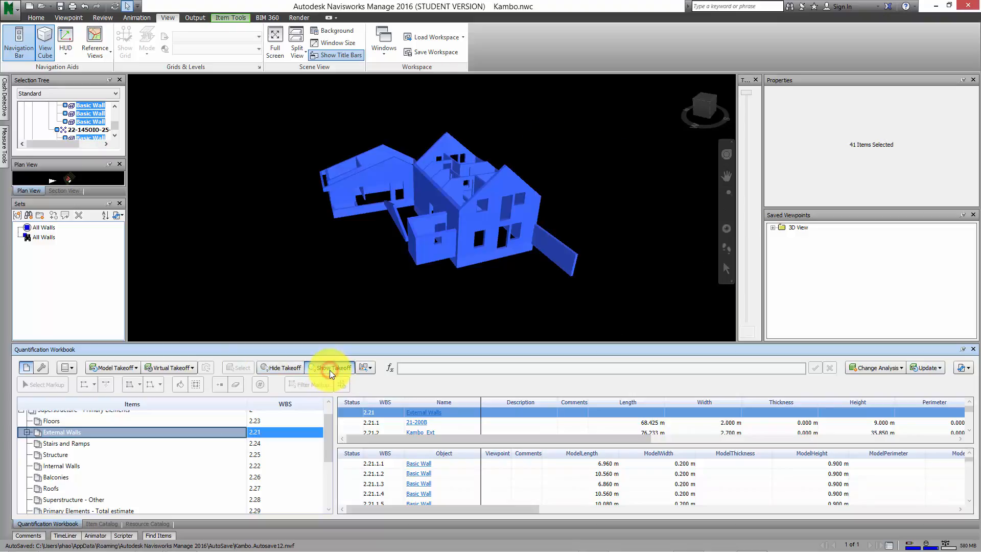
click(732, 161)
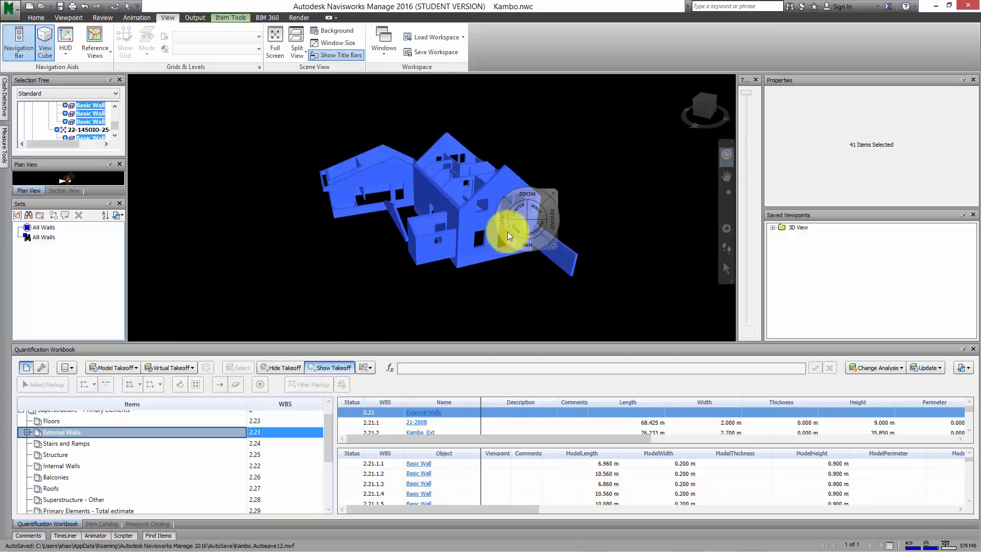
drag(506, 224, 529, 245)
click(286, 368)
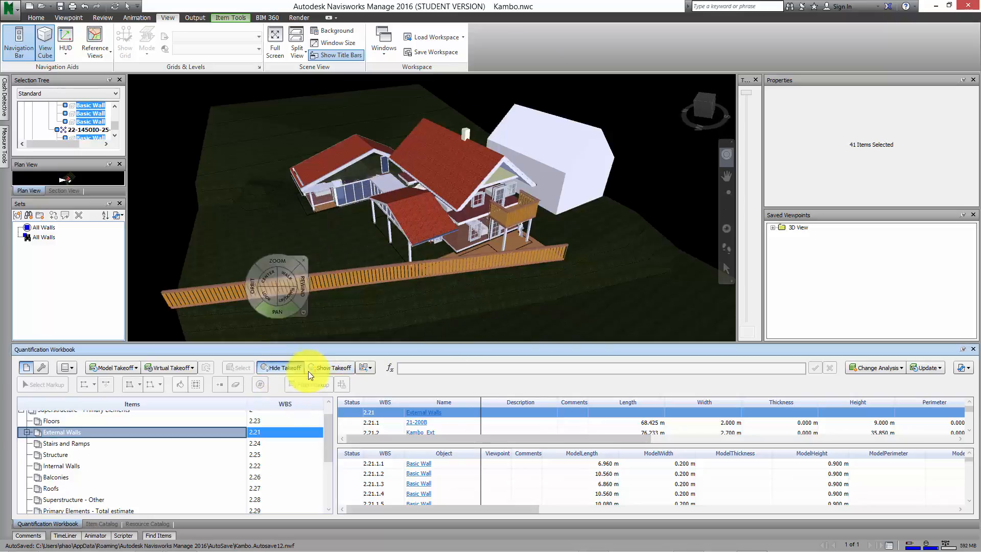
Return to the start of the takeoff item list and select the All Walls search set.
drag(326, 433, 326, 429)
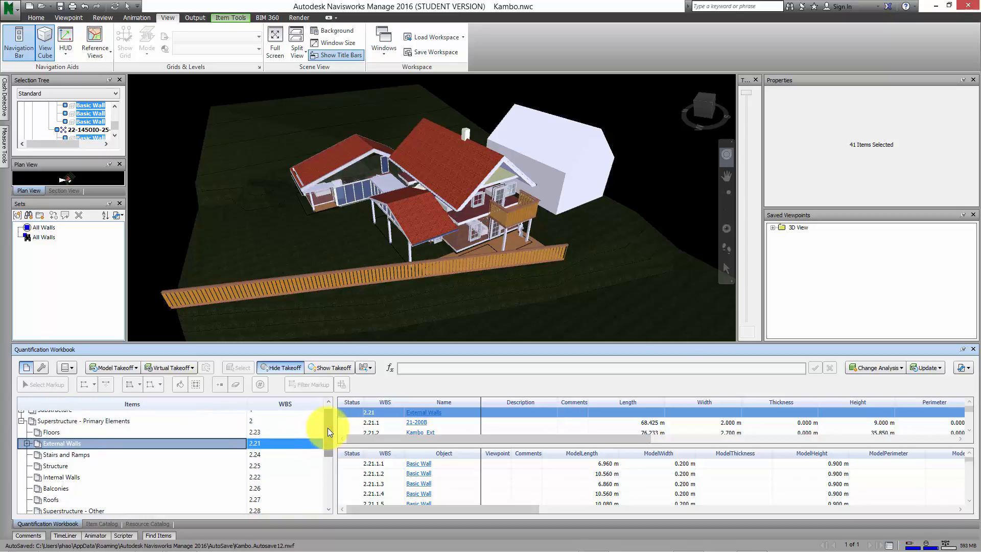
drag(329, 432, 329, 422)
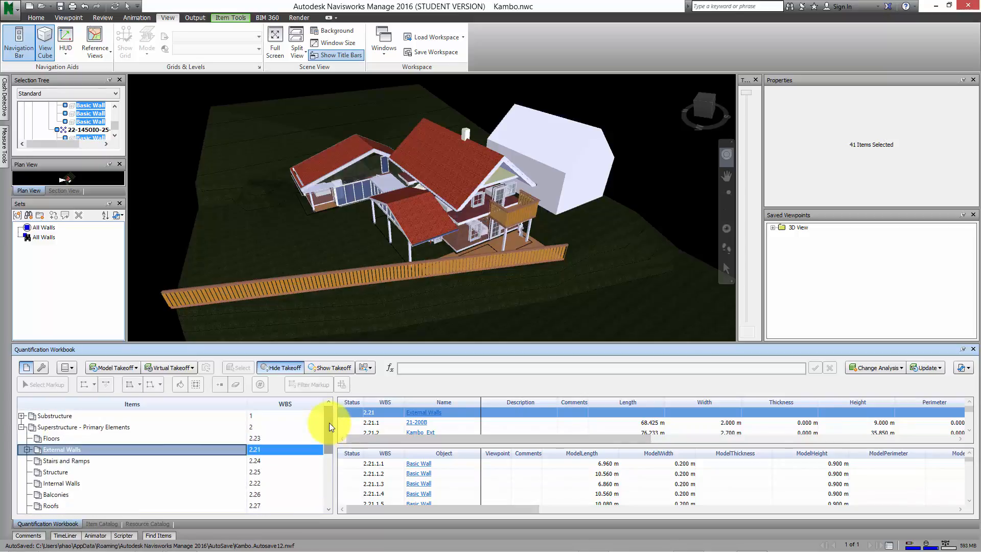
click(51, 237)
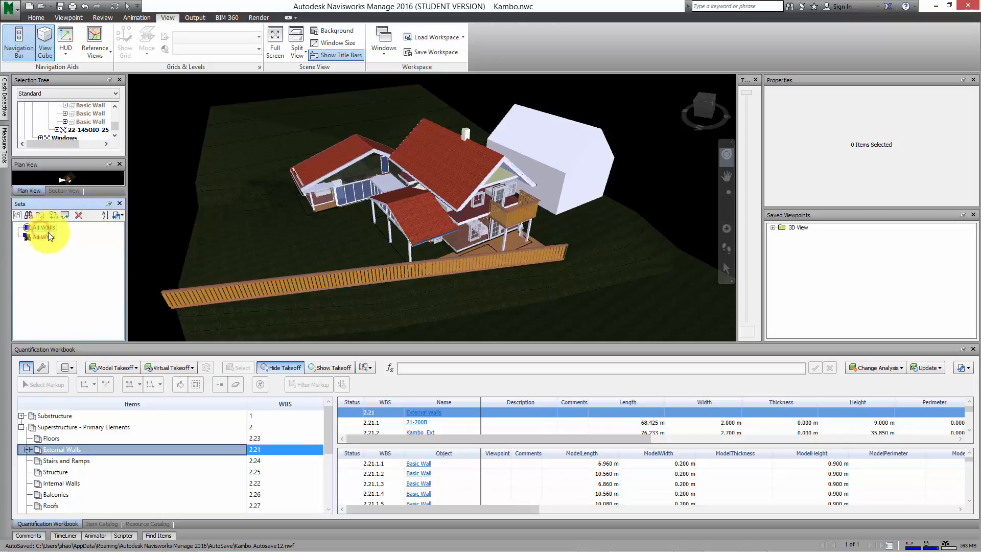
Show the taken-off walls again and select all roofs of the same type as the main house roof.
click(294, 368)
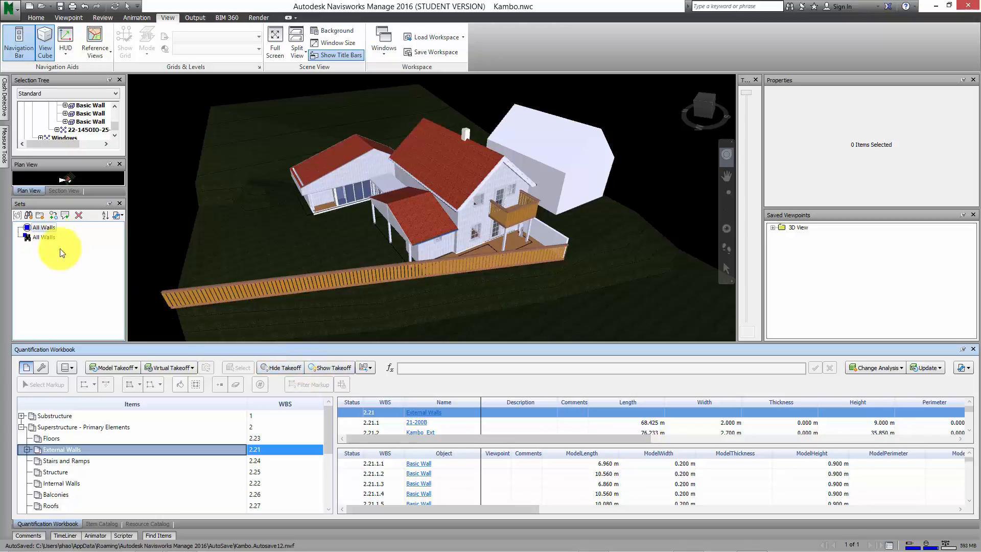
click(31, 228)
key(shift+w)
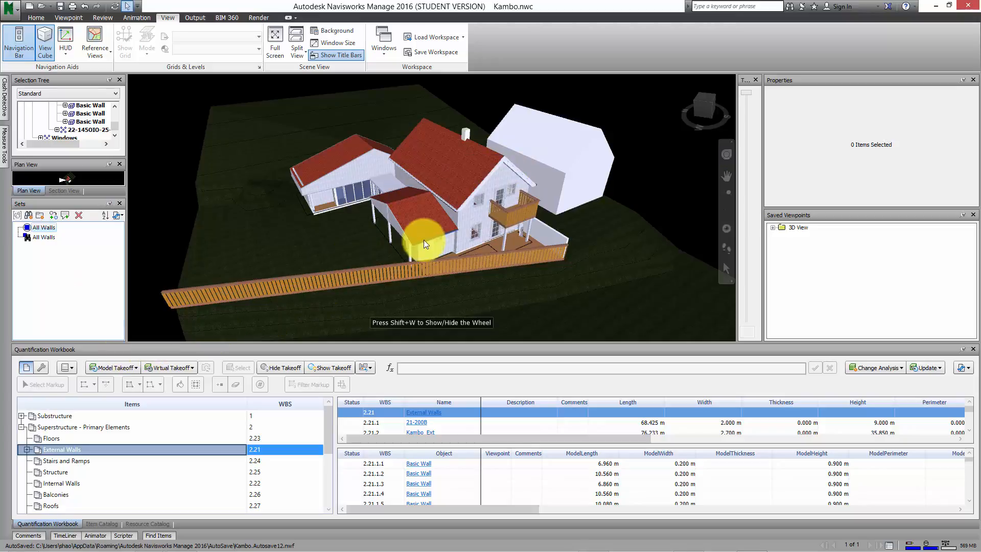
click(467, 159)
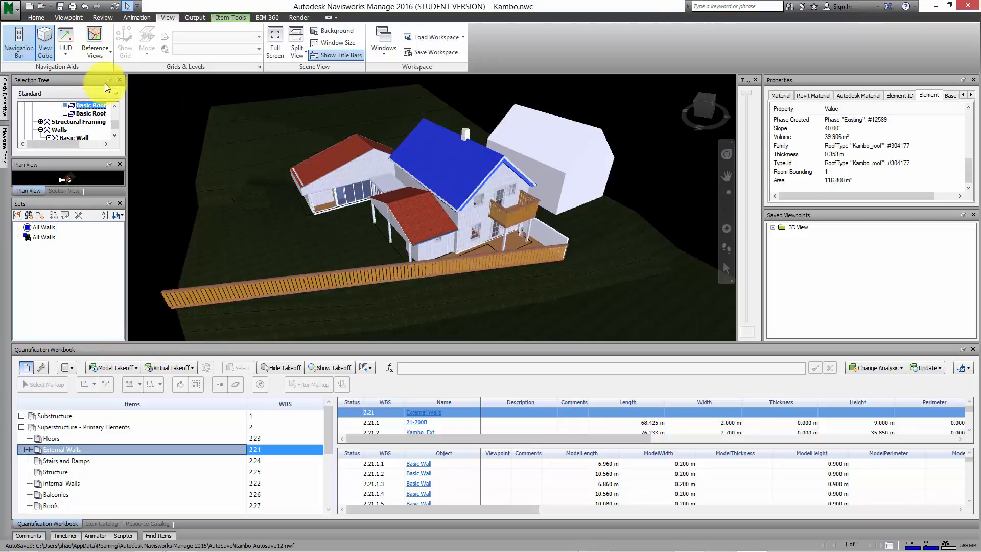
click(37, 18)
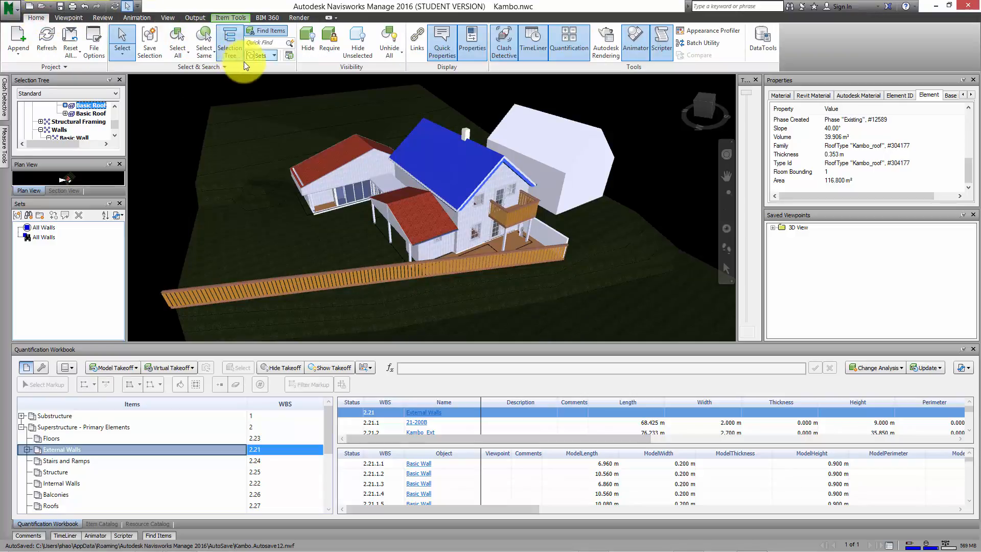
click(209, 54)
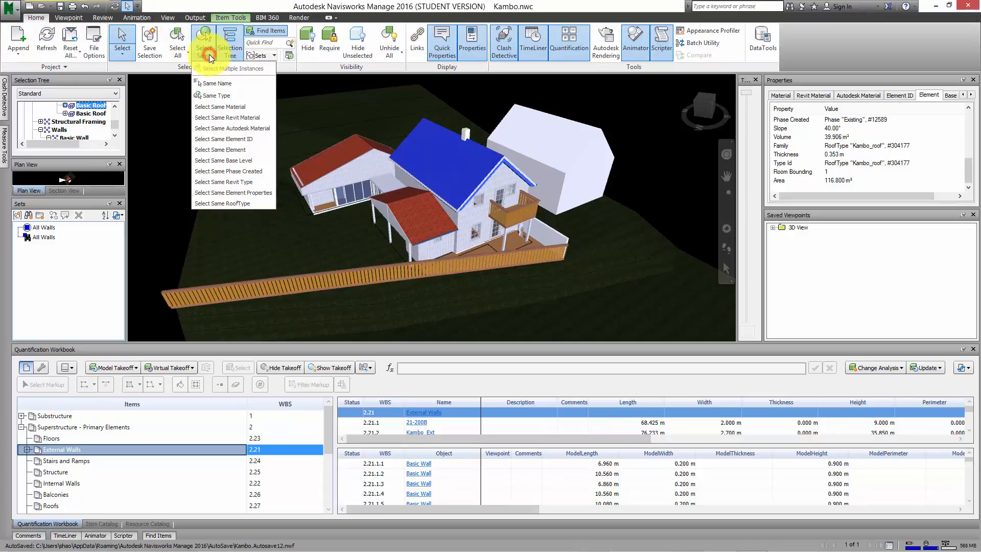
click(224, 95)
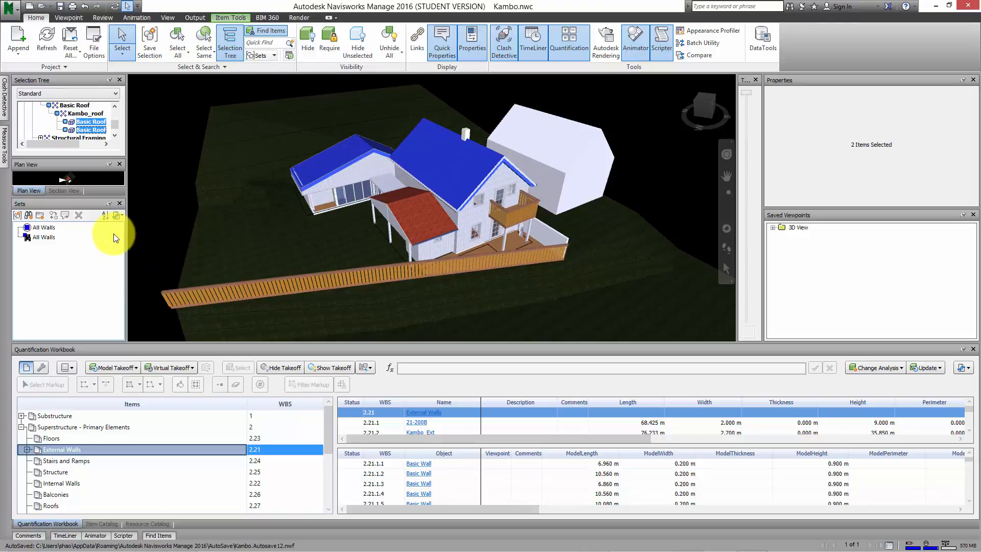
Save the selected roofs as a selection set named Roofs Main.
click(17, 216)
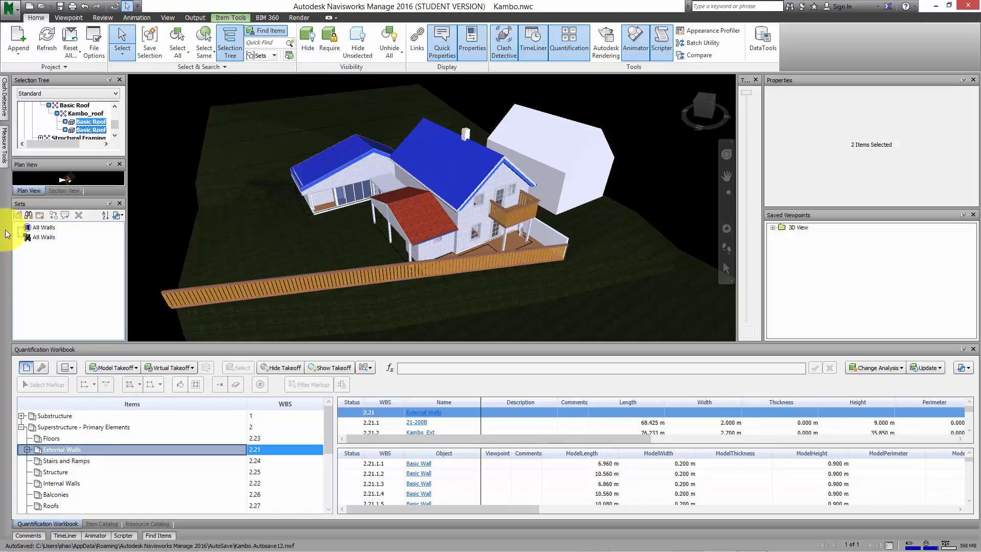
click(18, 216)
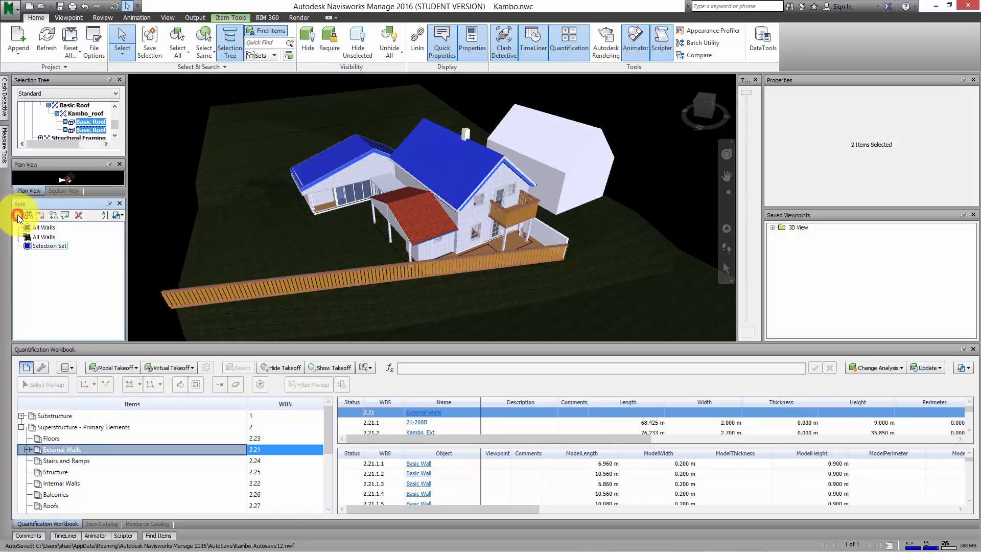
text(Roo)
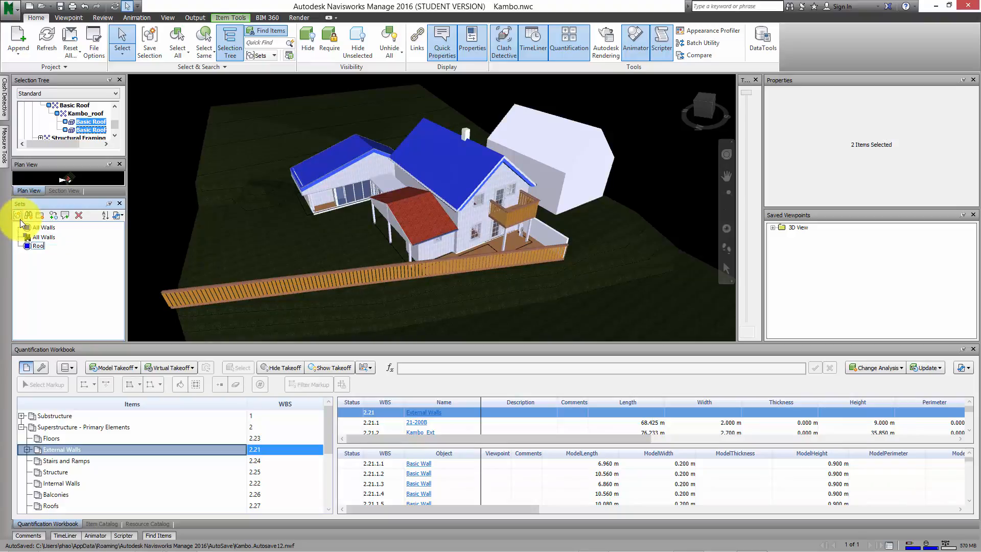
text(fs Main)
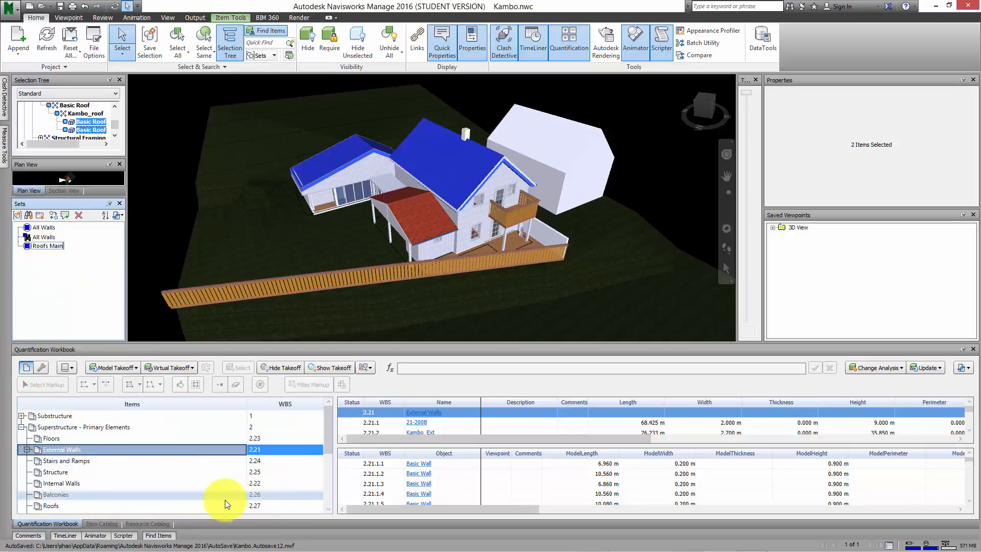
Take off the selected roof model items into the Roofs group under Superstructure - Primary Elements.
click(168, 505)
right_click(86, 504)
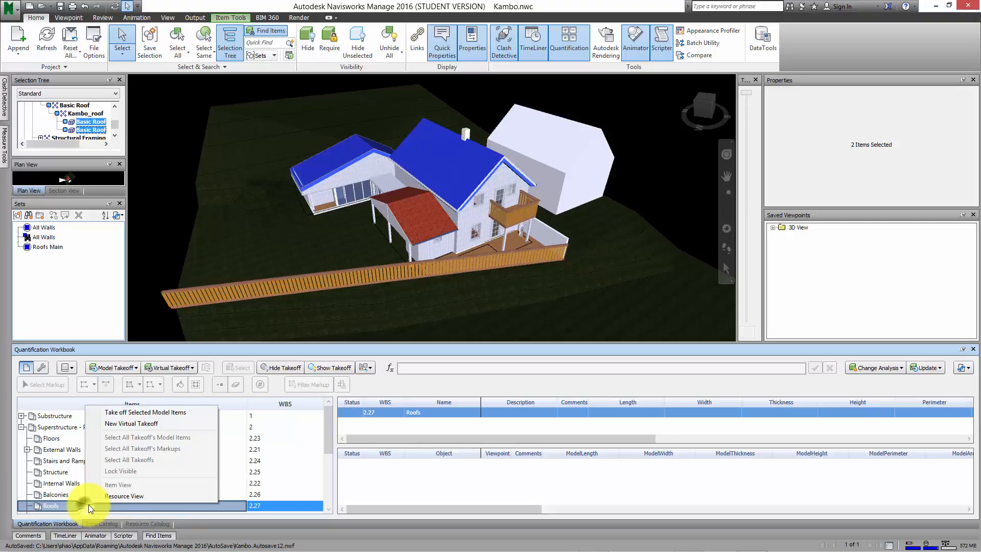
click(145, 413)
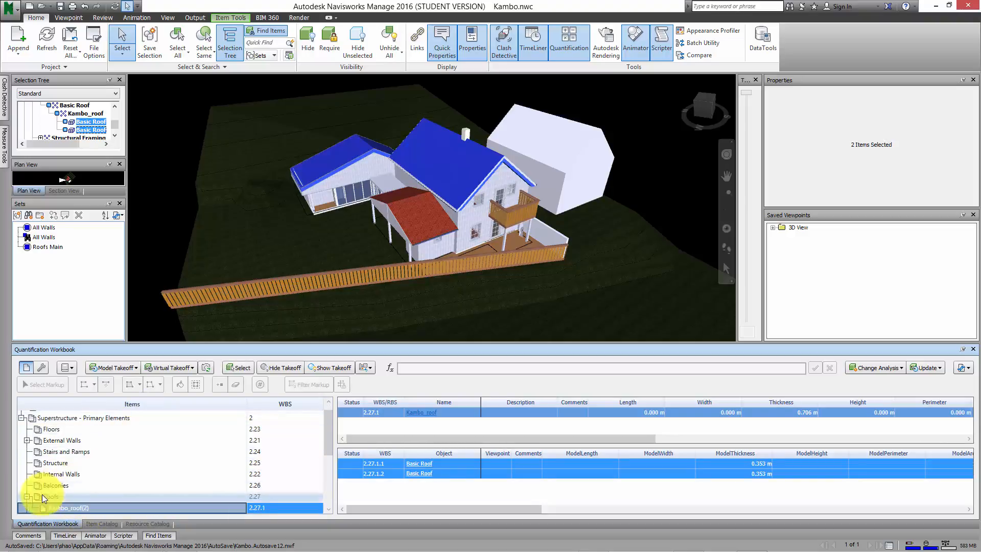
drag(326, 432, 327, 456)
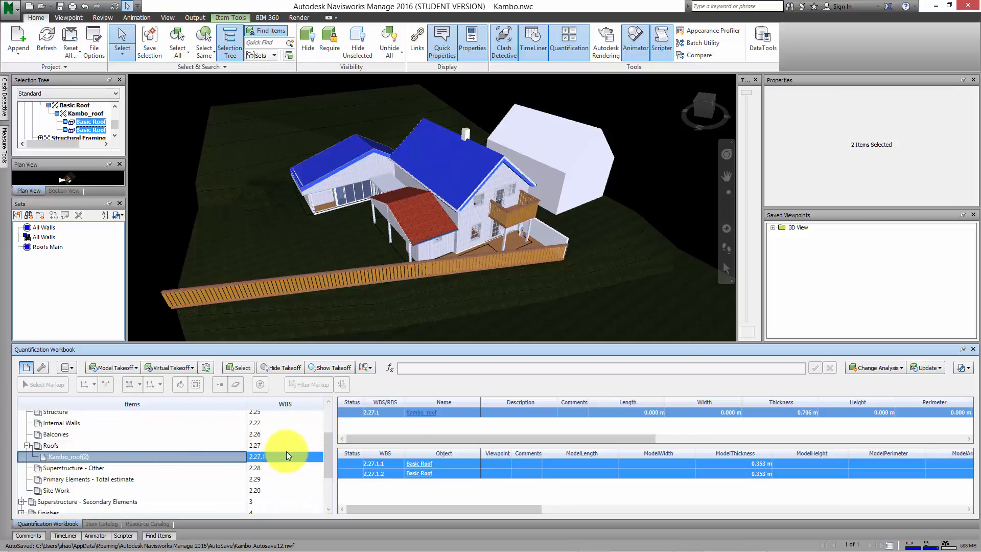
Hide the taken-off walls and roofs to check what remains in the model, and return to the start of the item list.
click(292, 369)
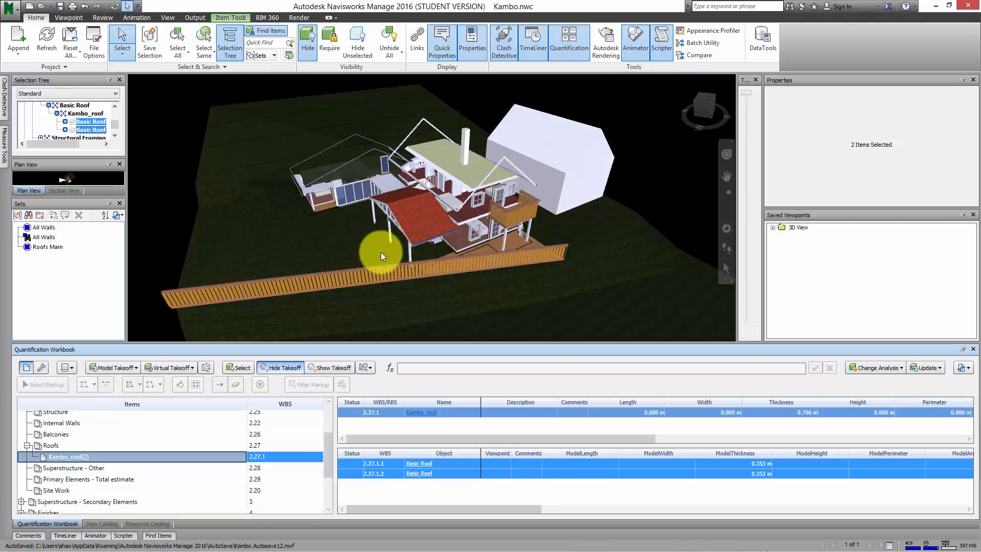
mouse_move(409, 235)
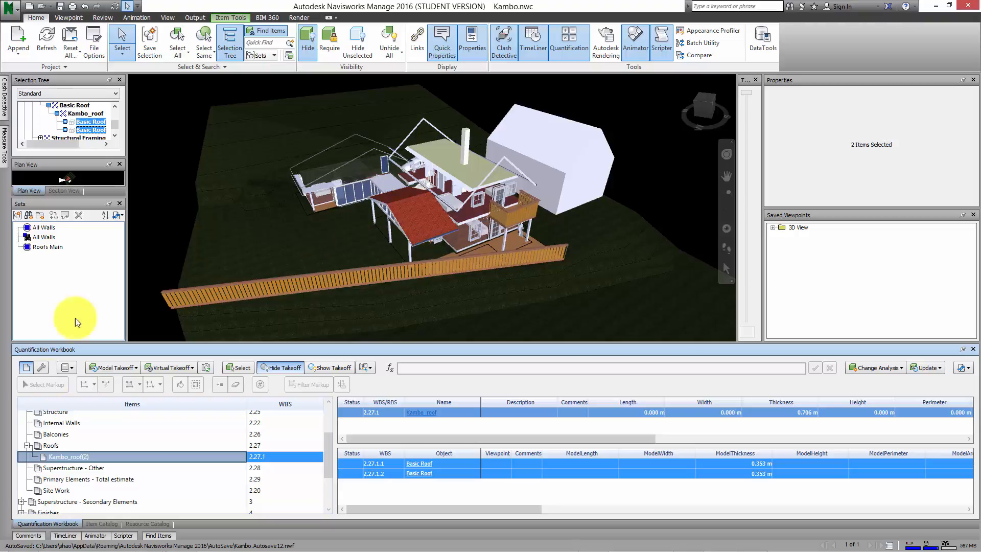
drag(327, 440, 326, 408)
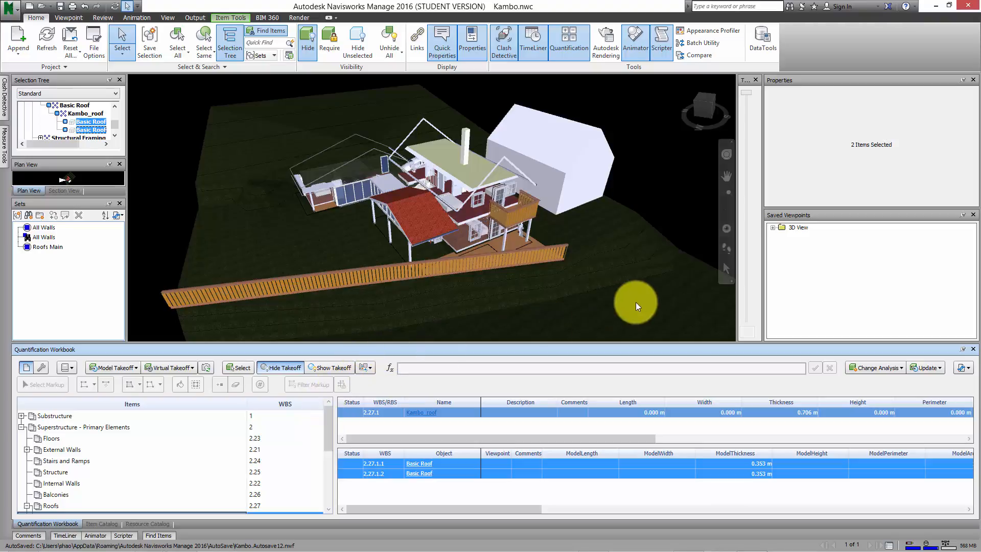
Export the quantities to Excel as New Quantity Report.xlsx on the Desktop and open the exported file.
click(968, 369)
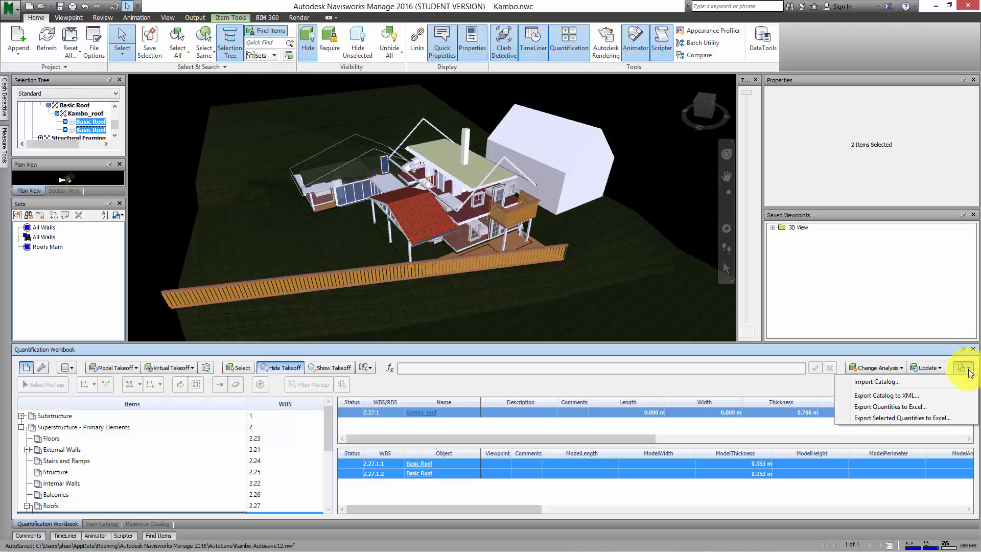
click(931, 407)
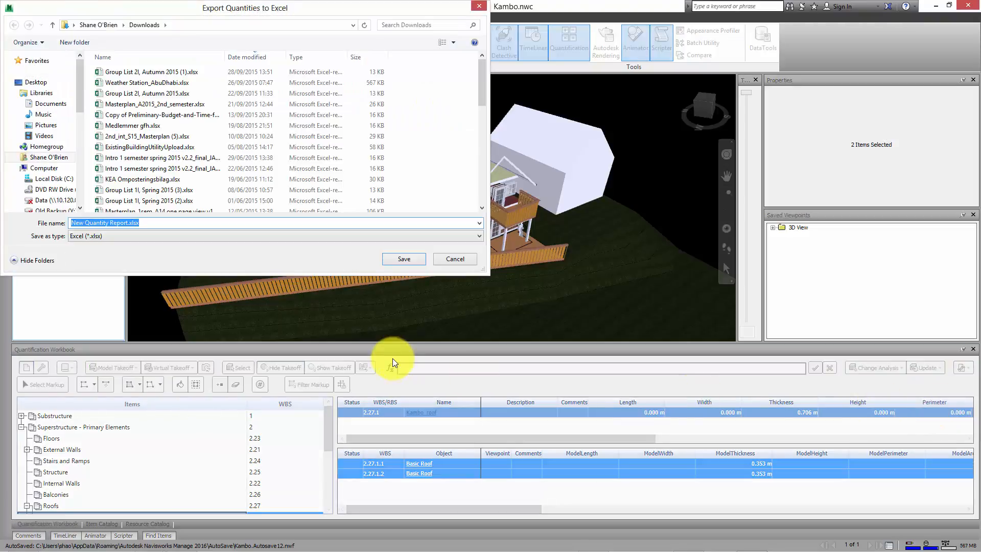
click(34, 81)
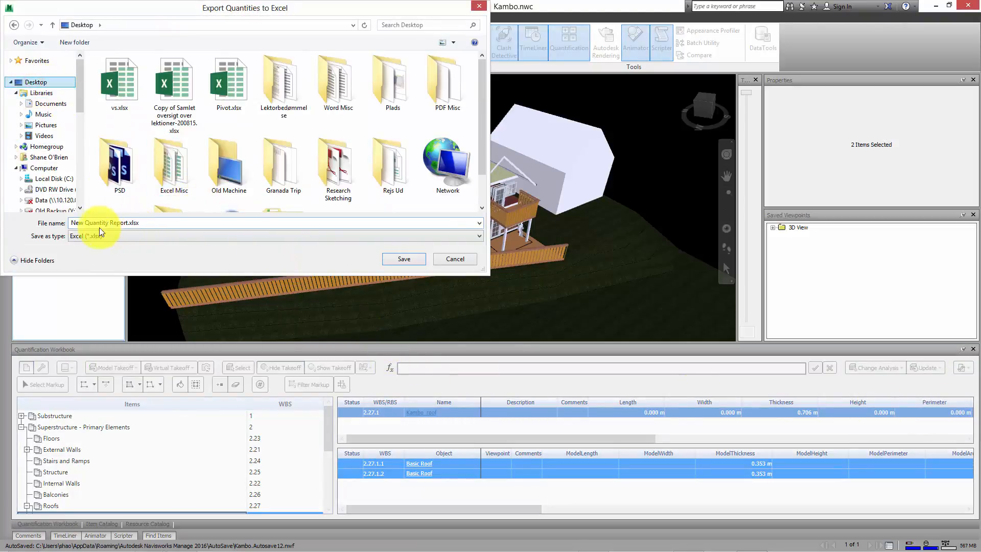
click(404, 259)
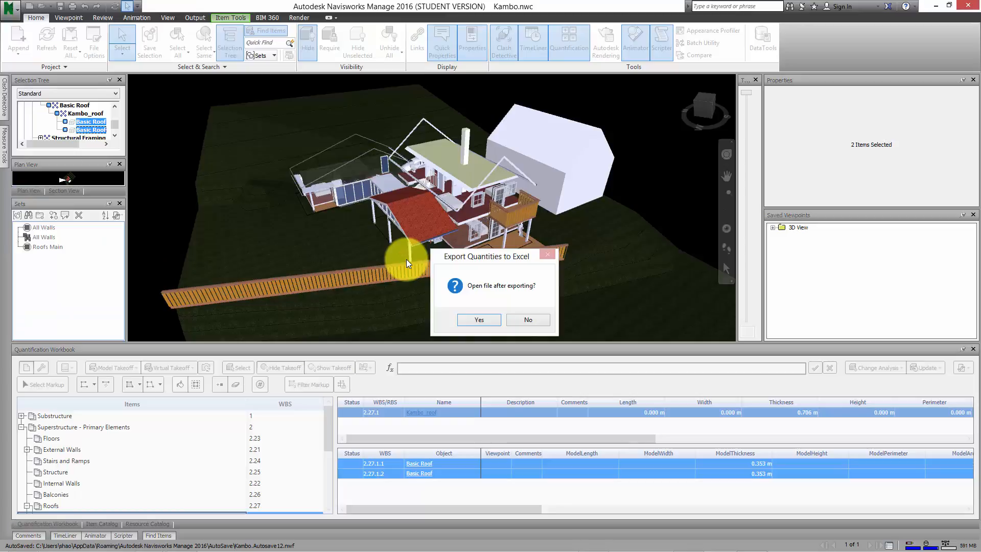
click(488, 320)
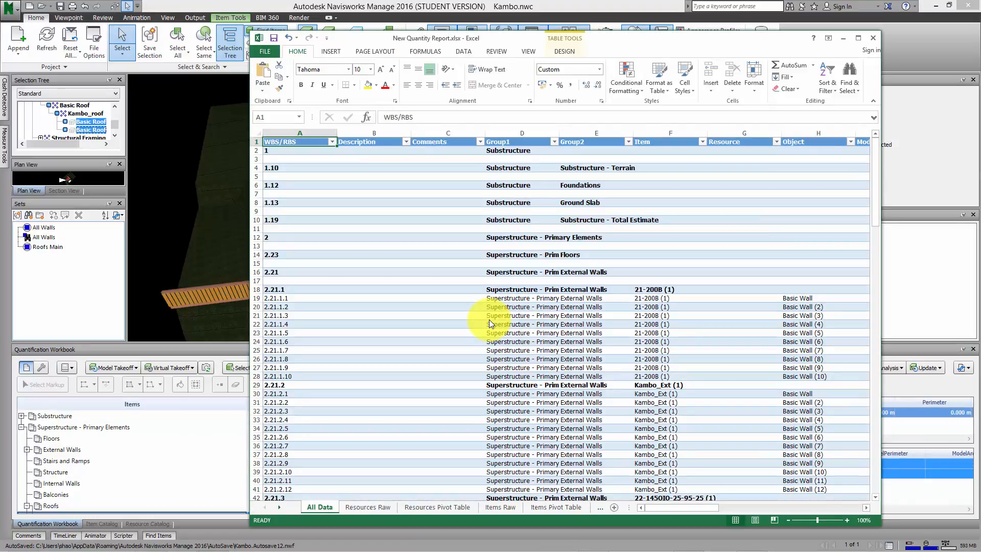
Maximize the quantity report, examine its All Data, Groups Pivot Table and Groups Raw sheets, and switch back to Navisworks.
click(859, 38)
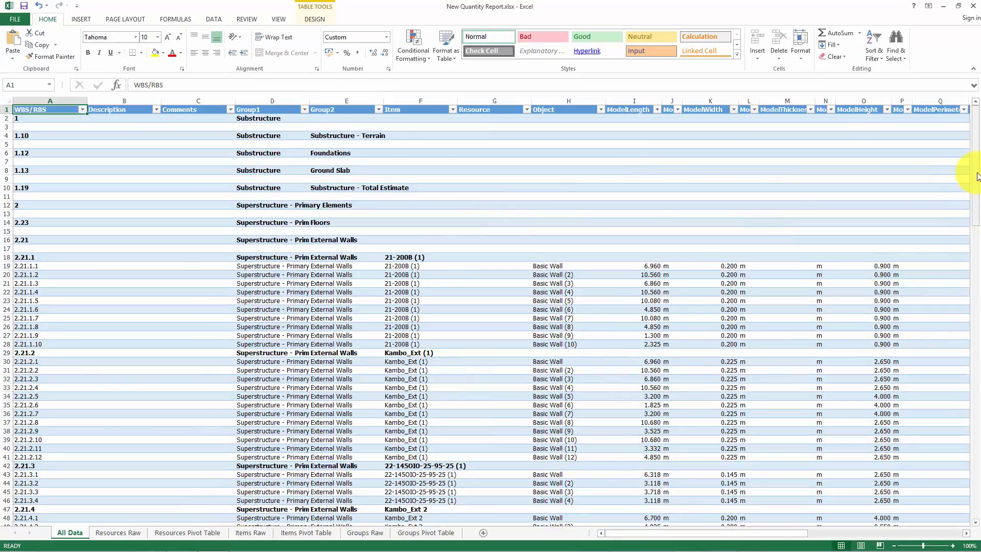
drag(976, 176, 444, 350)
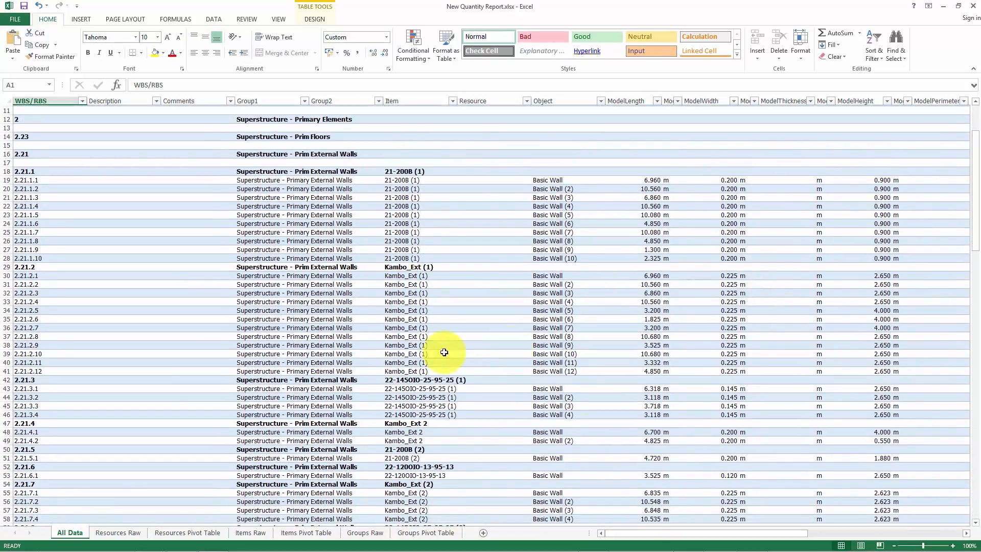
click(414, 534)
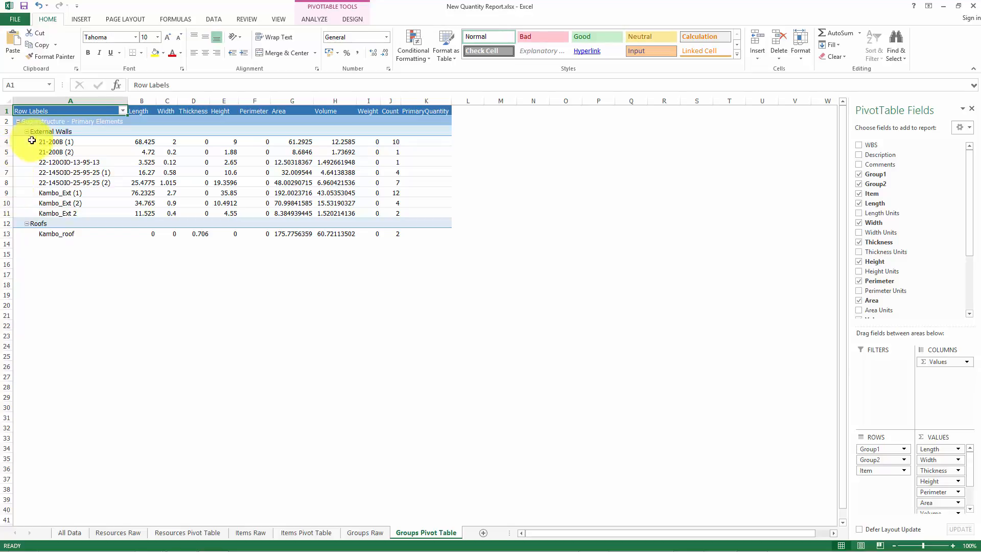
click(362, 533)
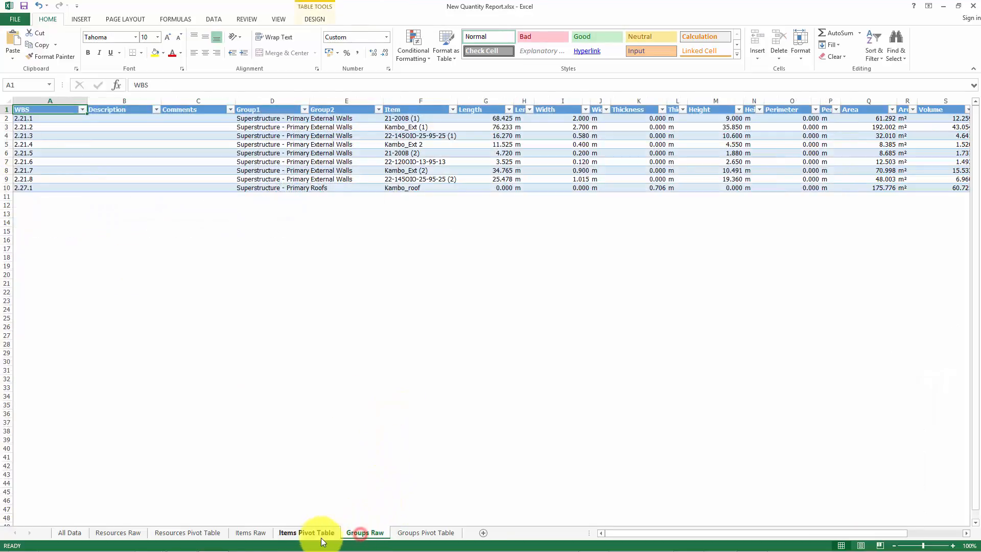
click(77, 533)
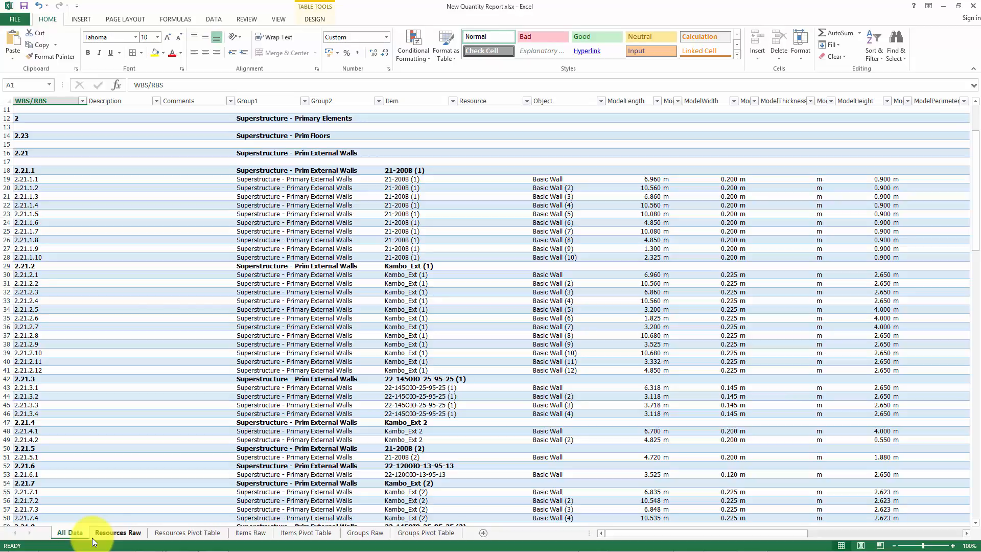
mouse_move(752, 533)
mouse_down()
mouse_move(764, 532)
mouse_move(742, 532)
mouse_up()
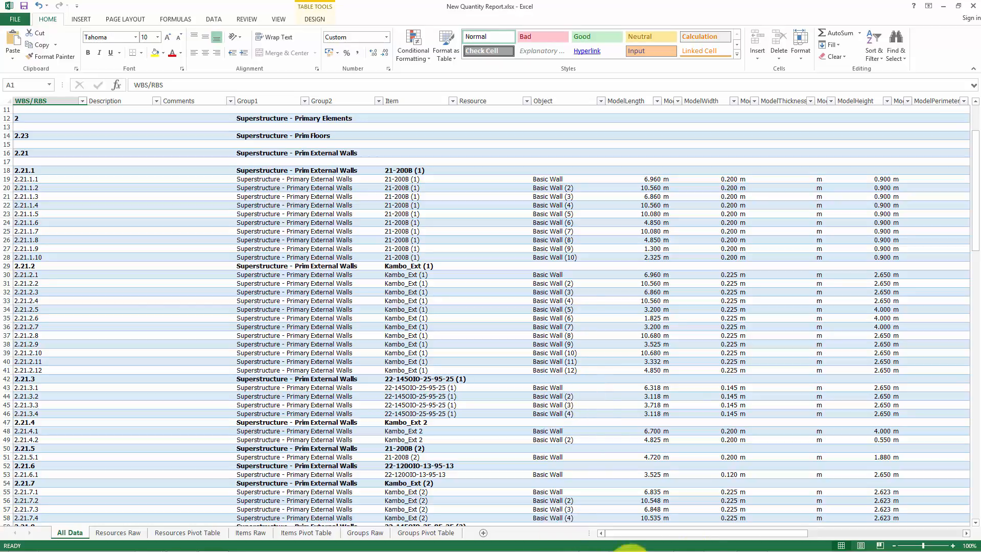
click(759, 542)
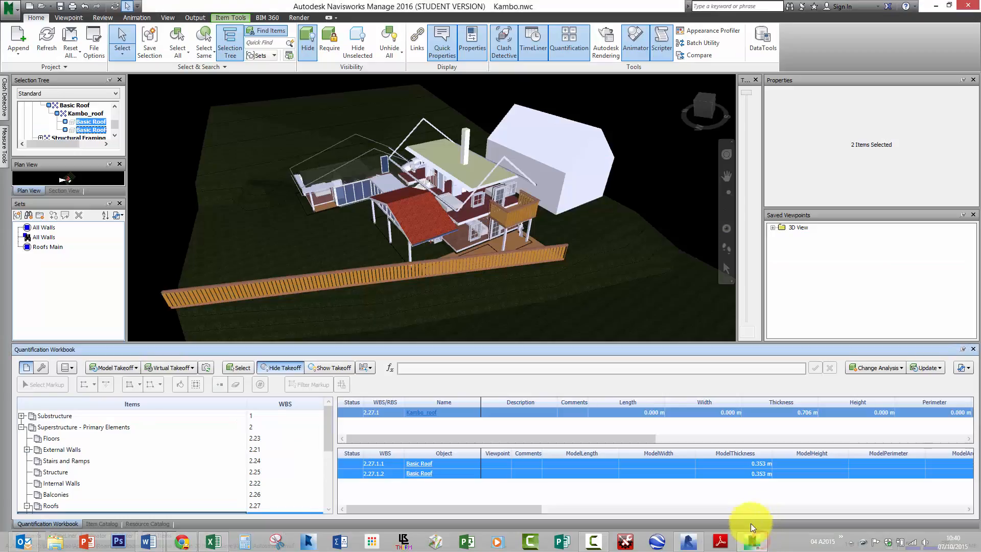